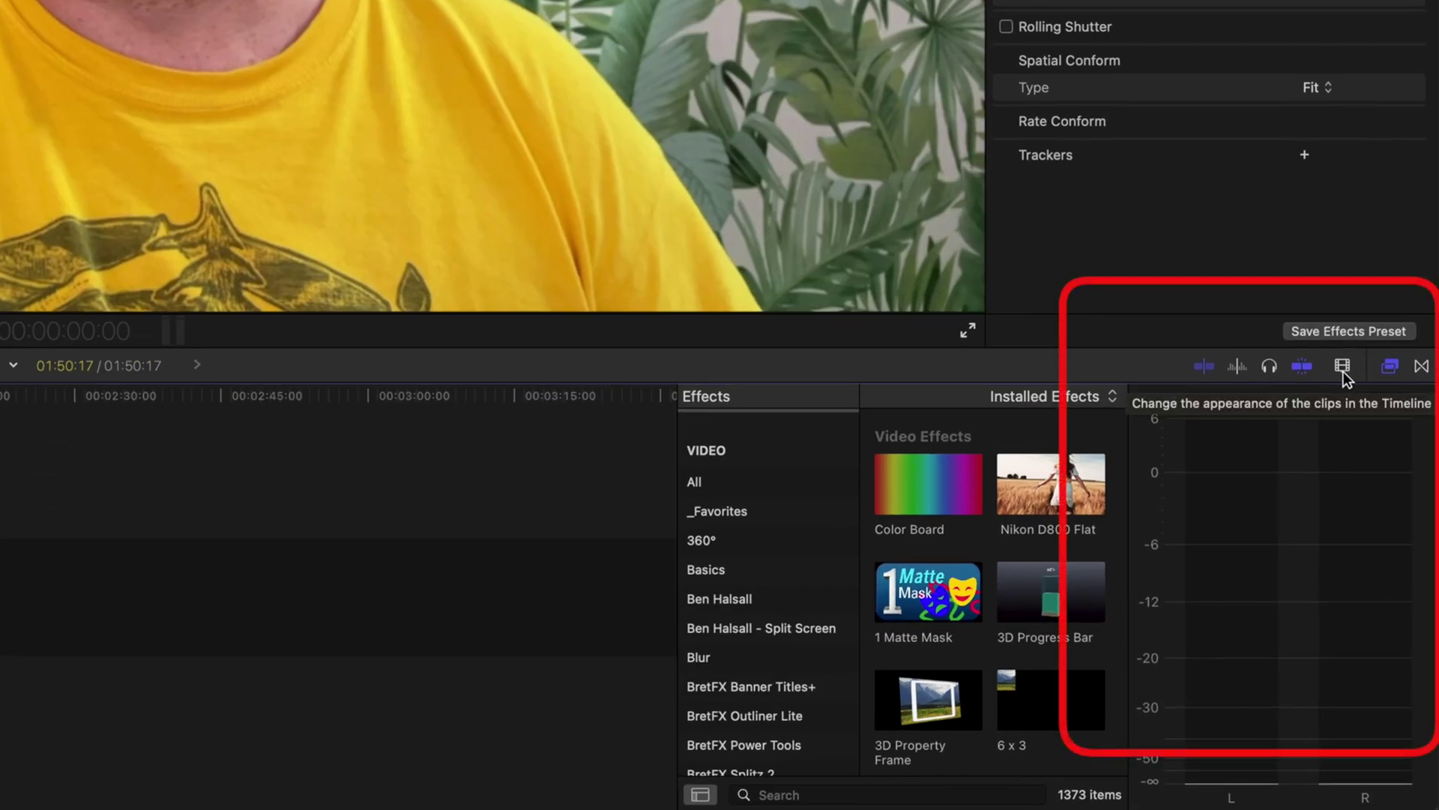
Try the clip appearance options and settle on small filmstrip thumbnails with the audio waveform below.
click(1344, 367)
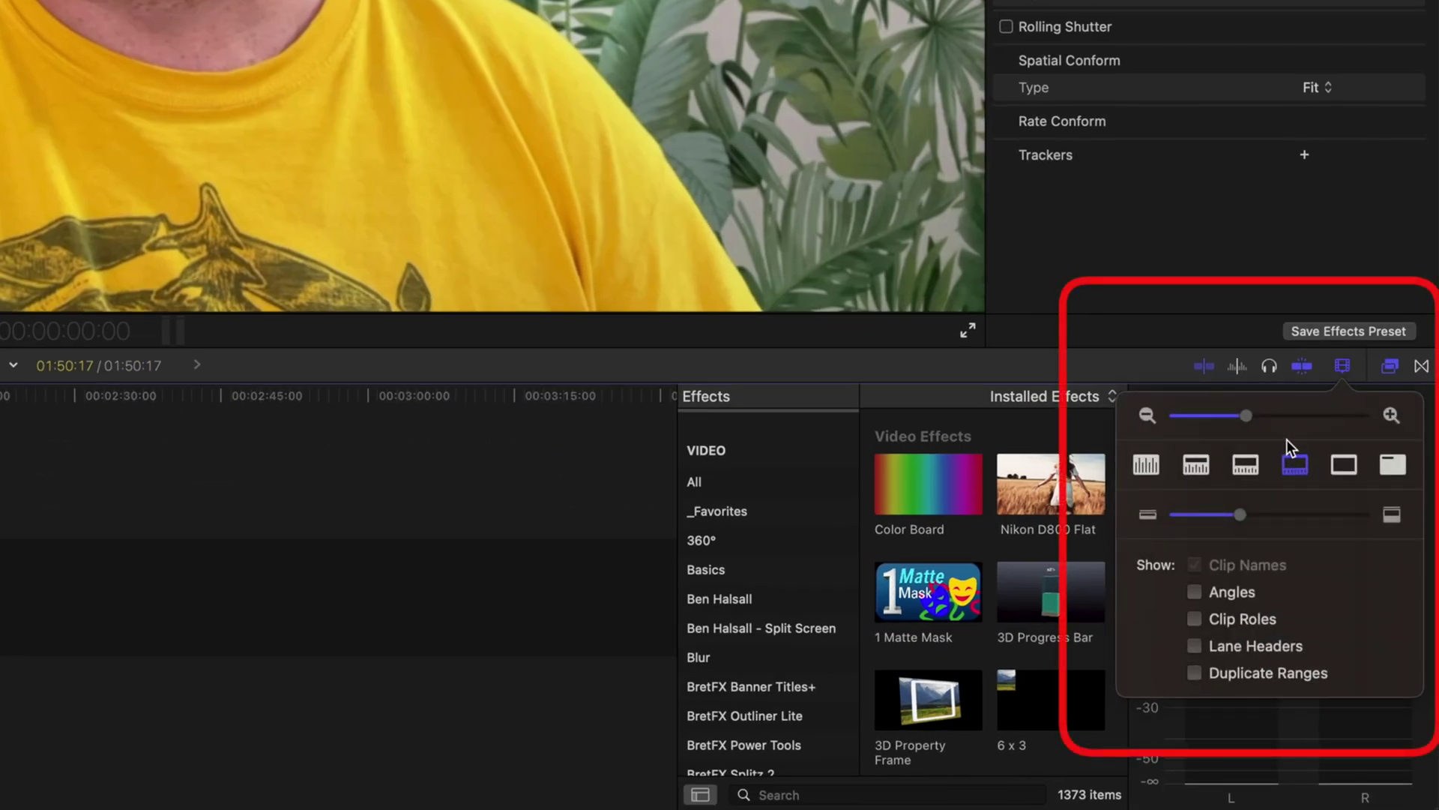
click(1197, 464)
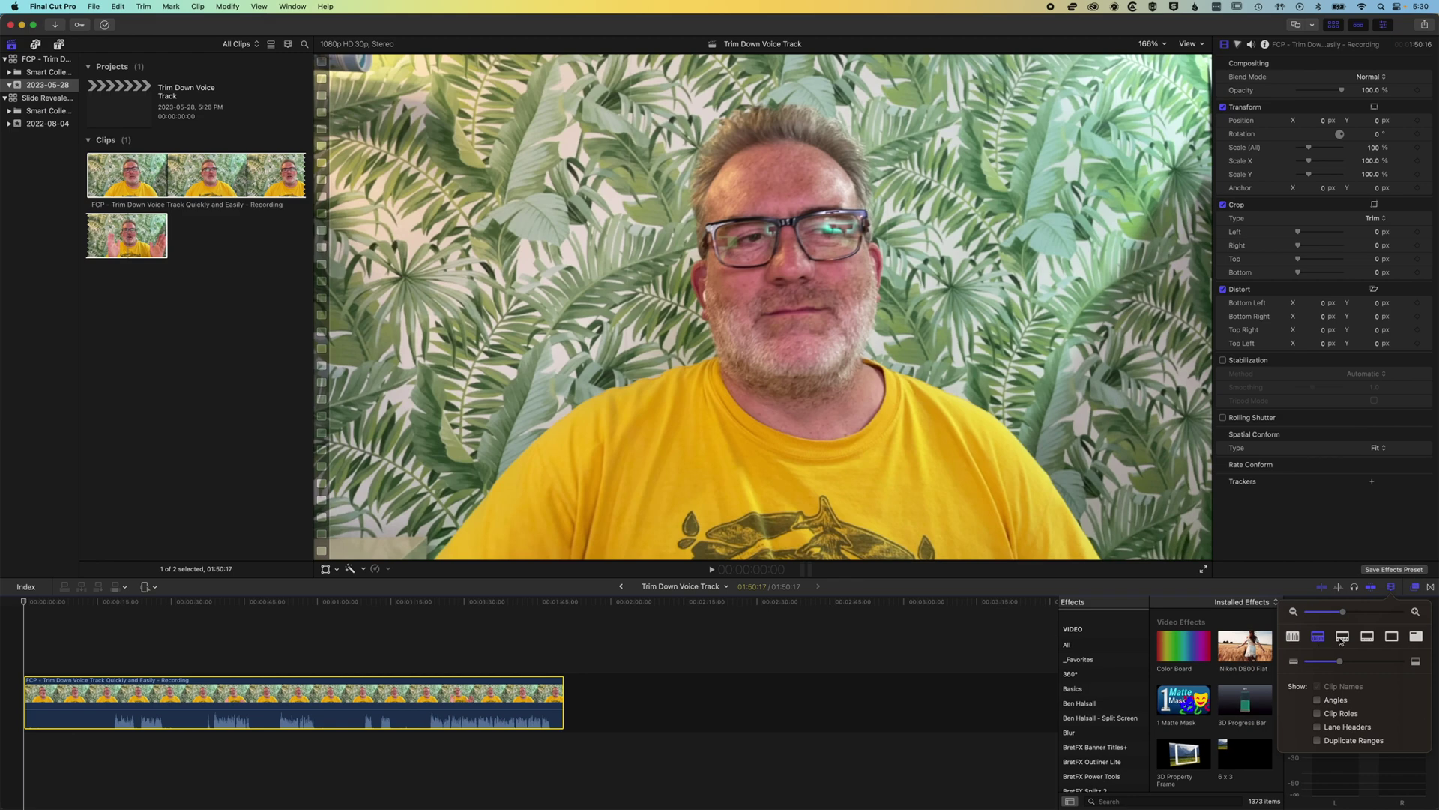
click(1342, 637)
click(1369, 637)
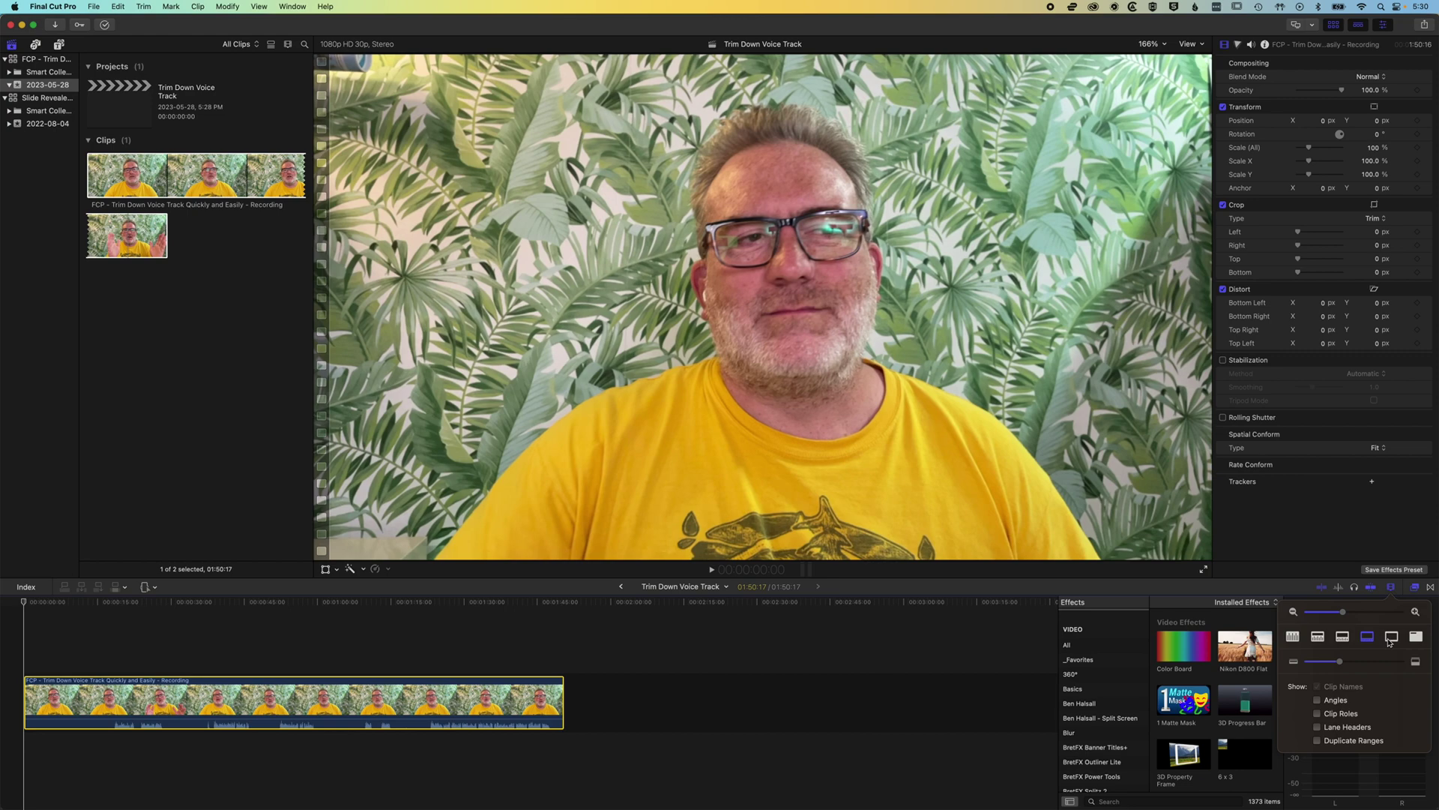
click(1391, 638)
click(1342, 638)
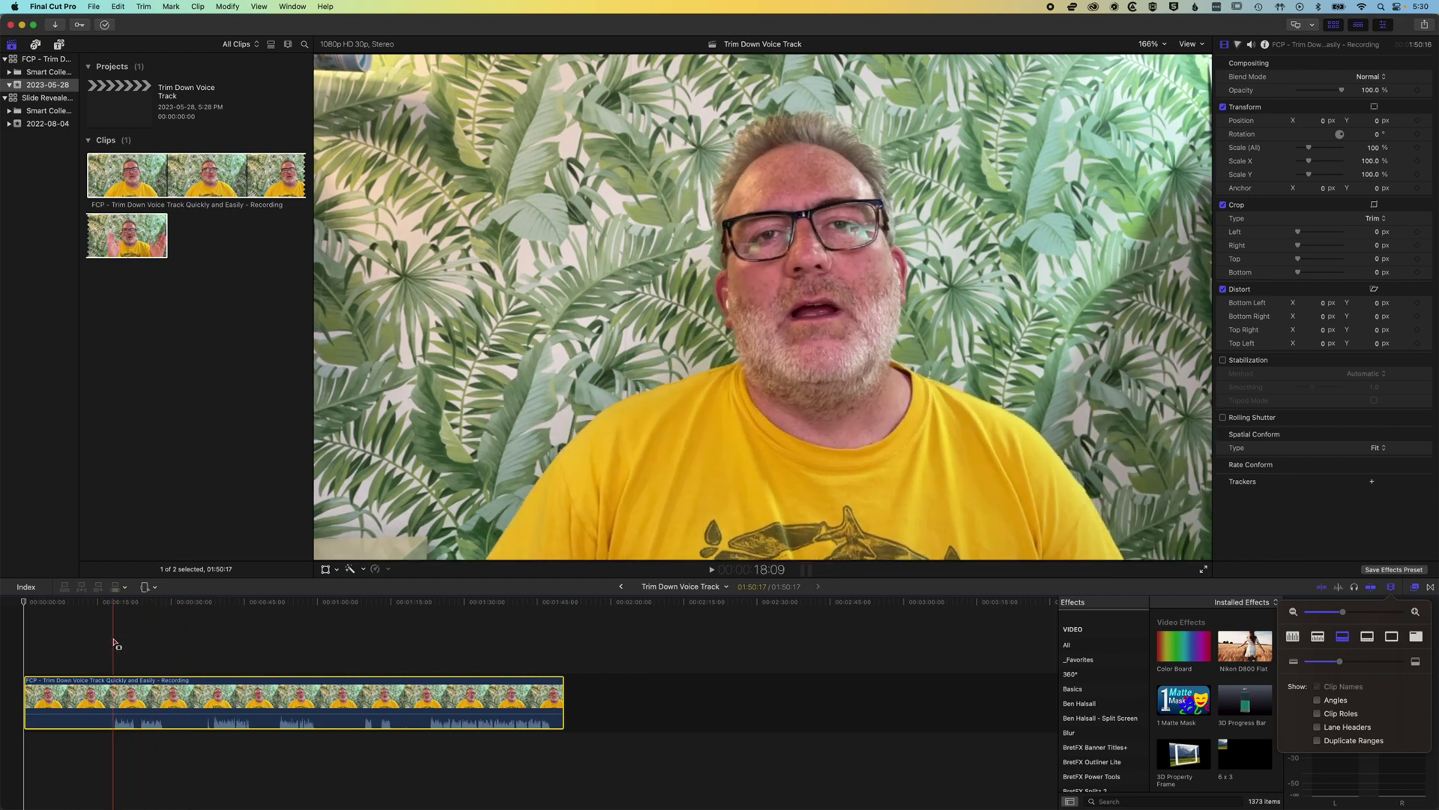
With the Range Selection tool, ripple-delete the opening 14 seconds and a 5-second section near 0:30.
click(154, 589)
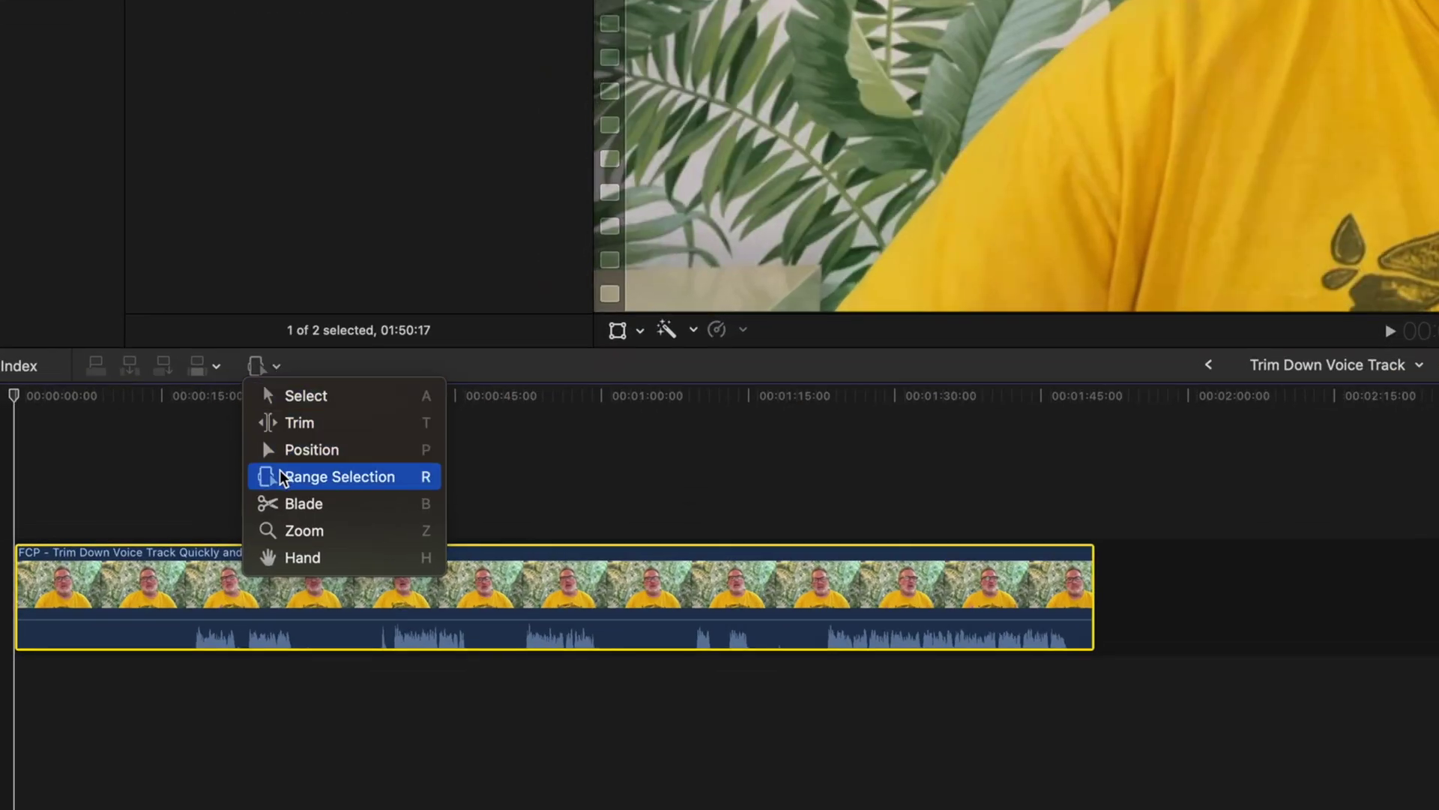
click(405, 479)
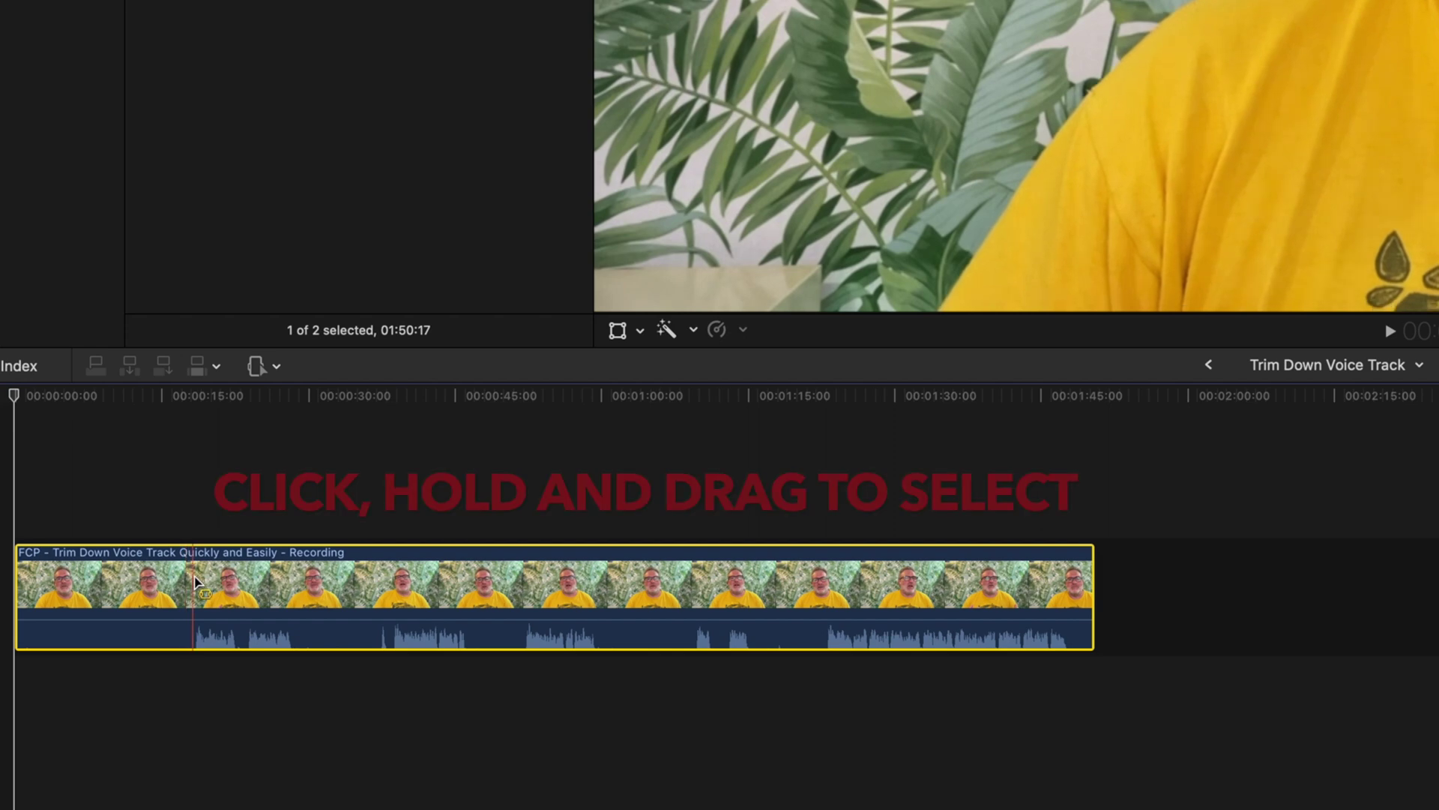
drag(193, 583, 8, 581)
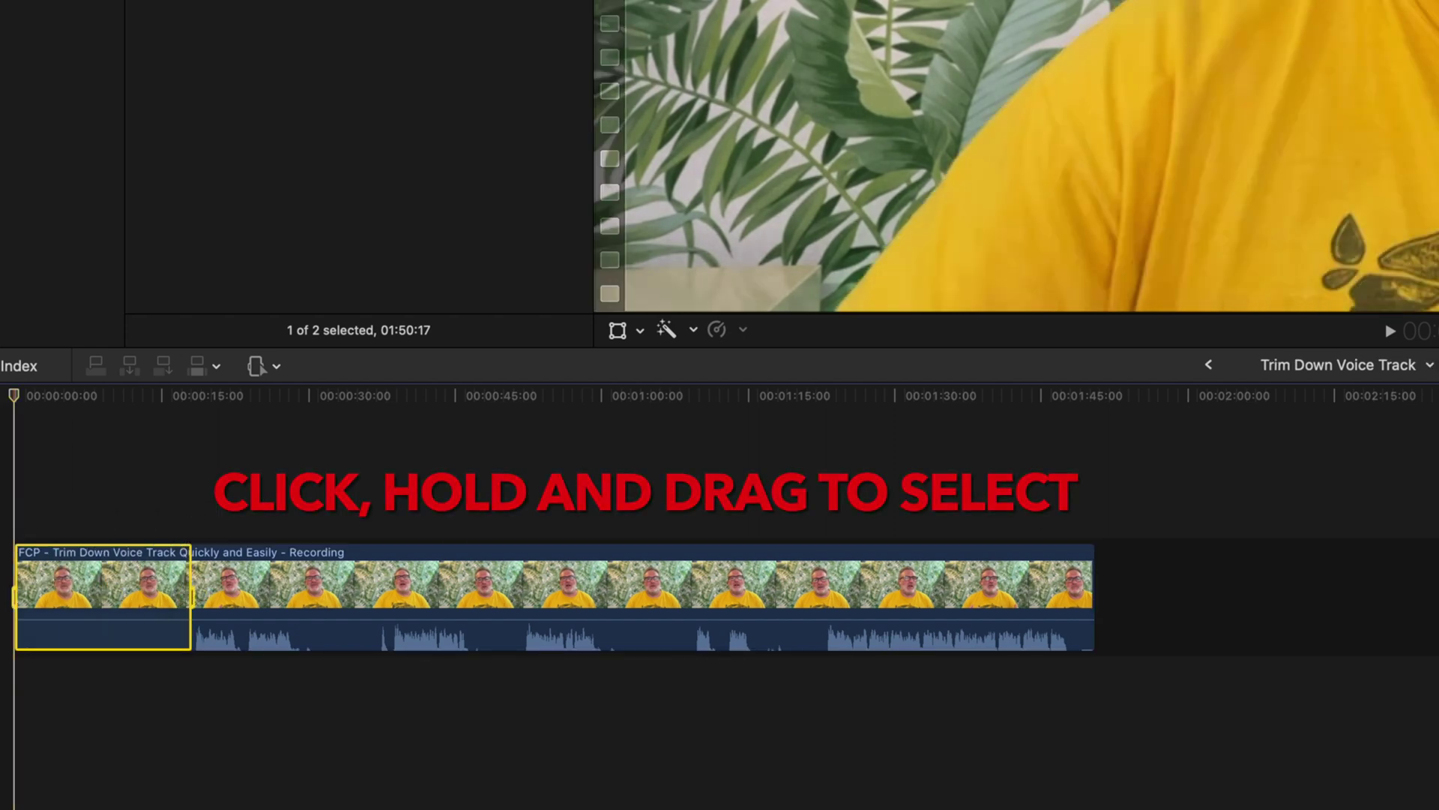
key(Delete)
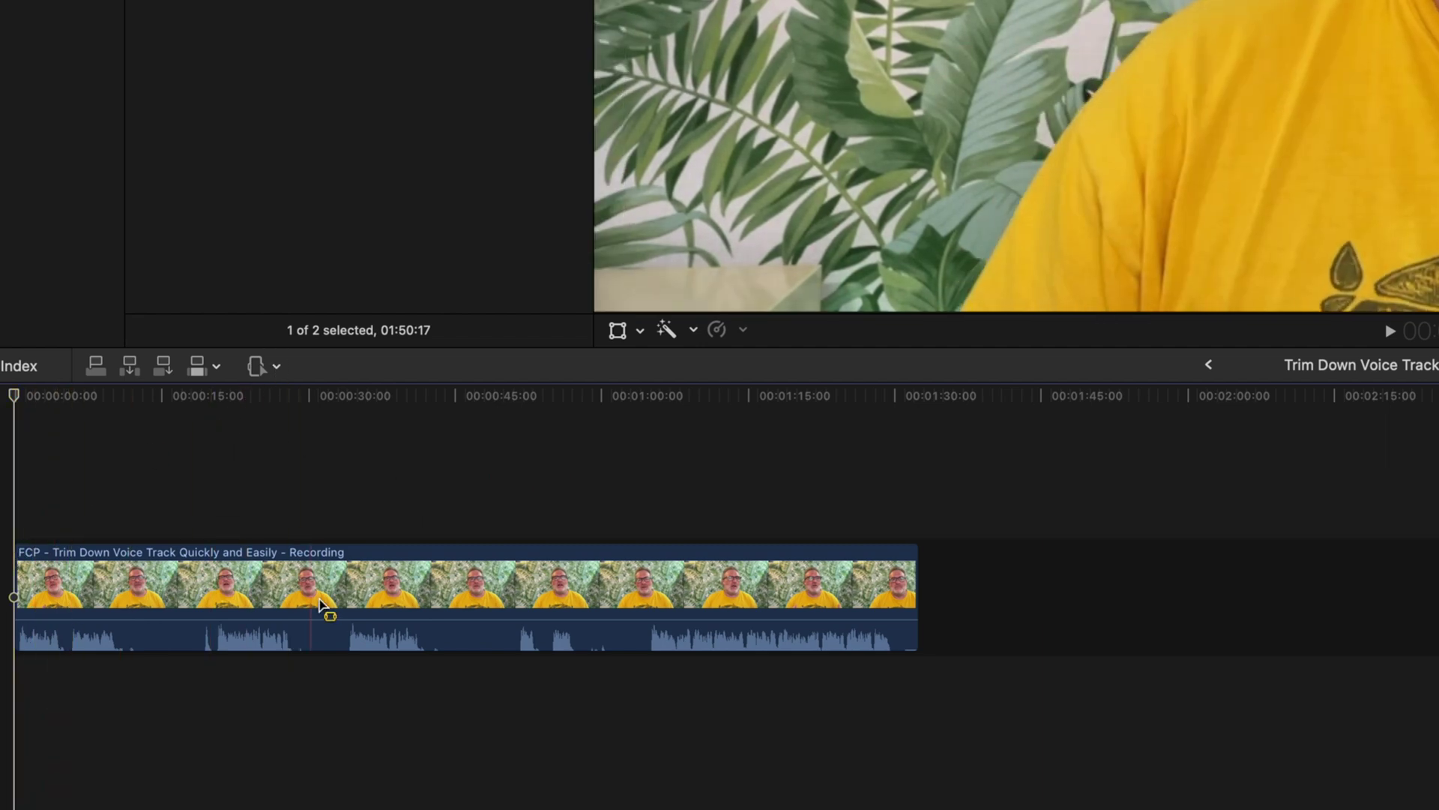
drag(293, 593, 349, 598)
key(Delete)
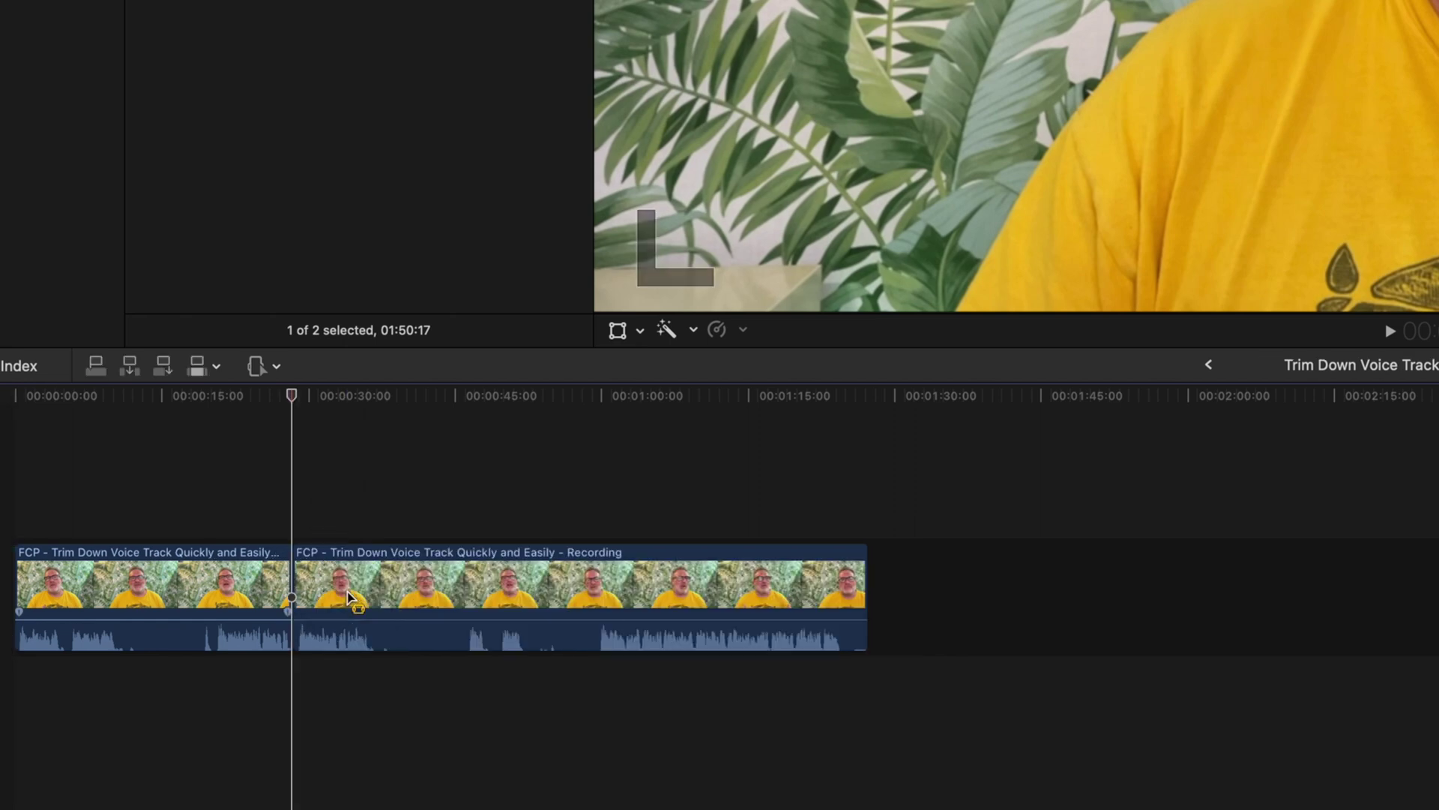
Switch back to the Select (A) tool and zoom the timeline in with Command-+.
click(278, 368)
click(283, 396)
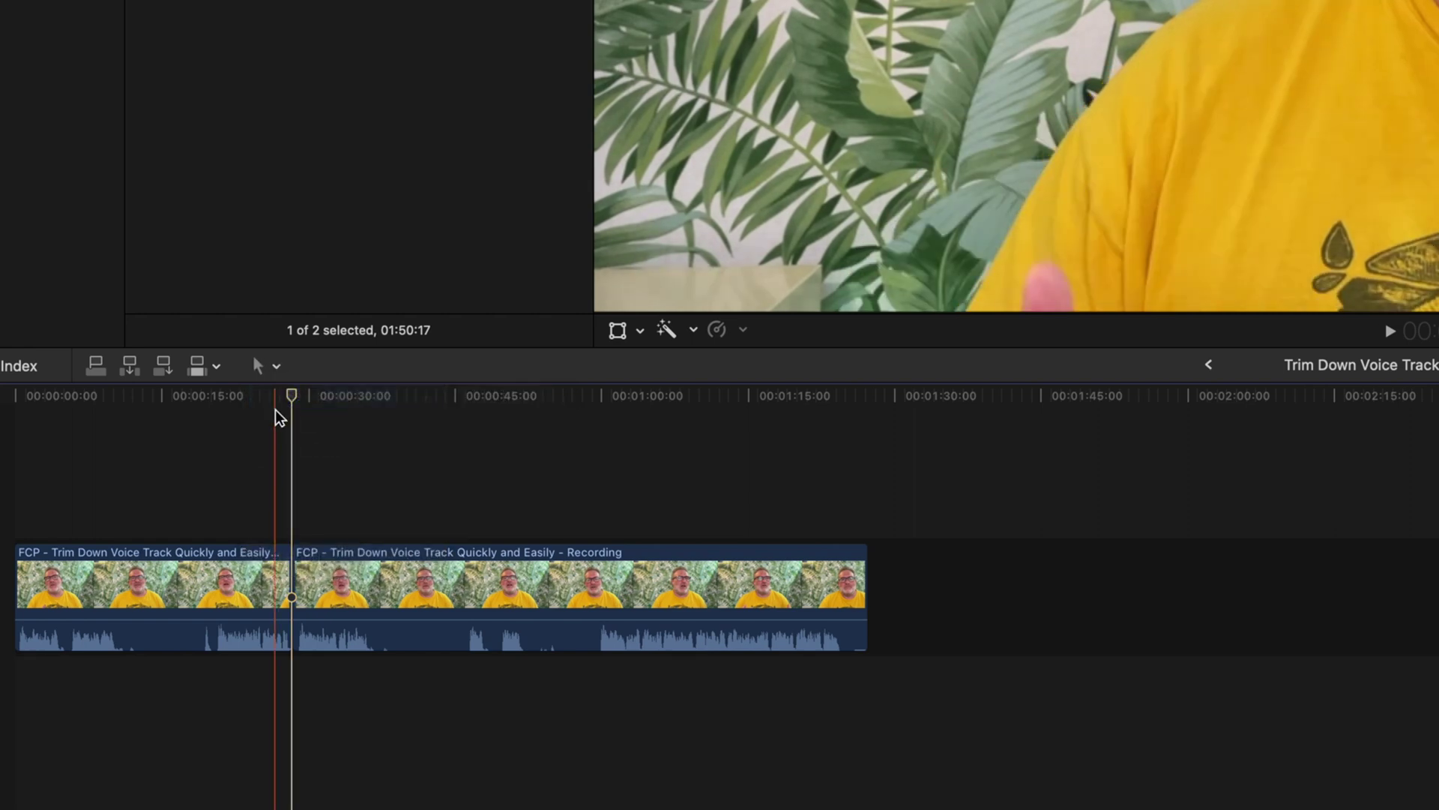
click(274, 368)
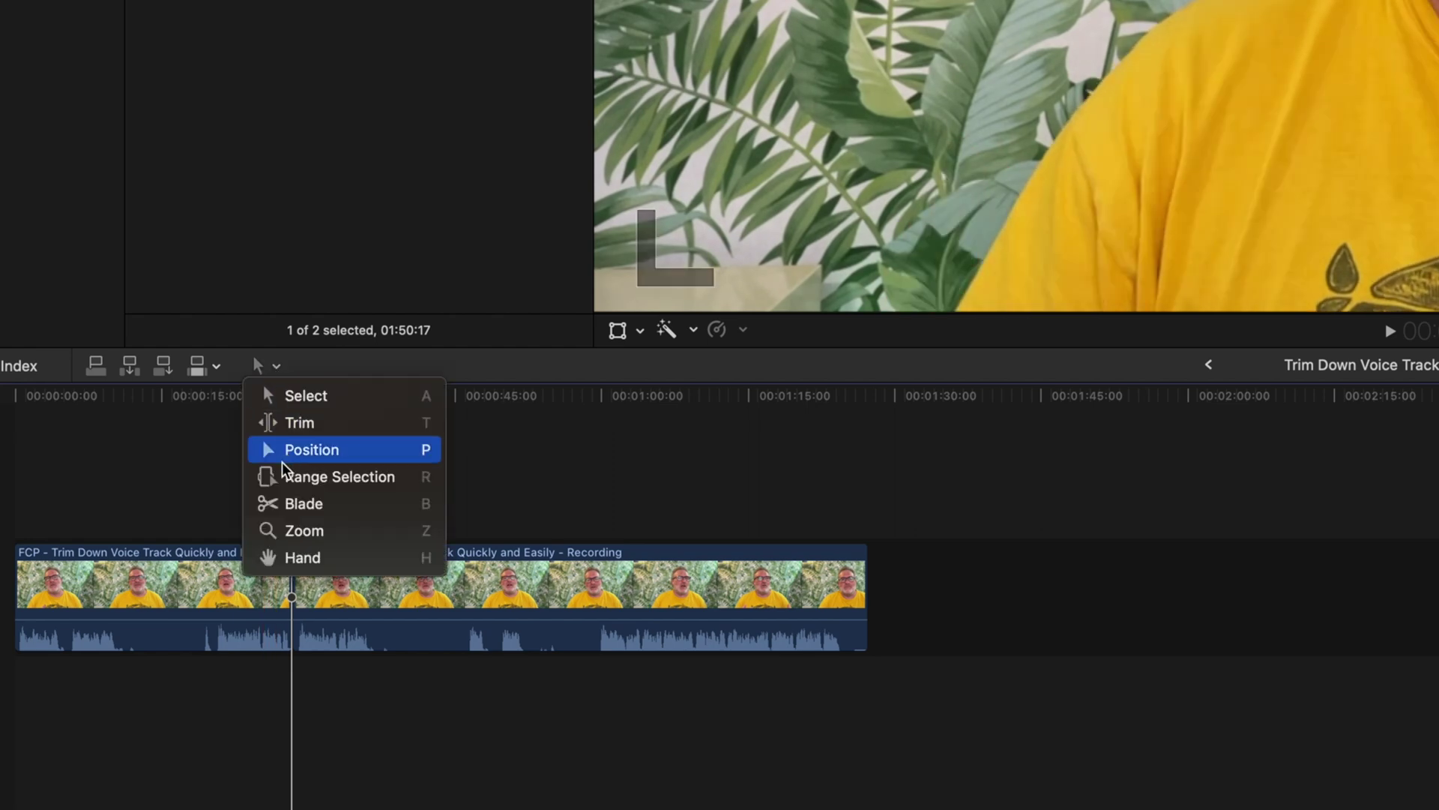
click(368, 395)
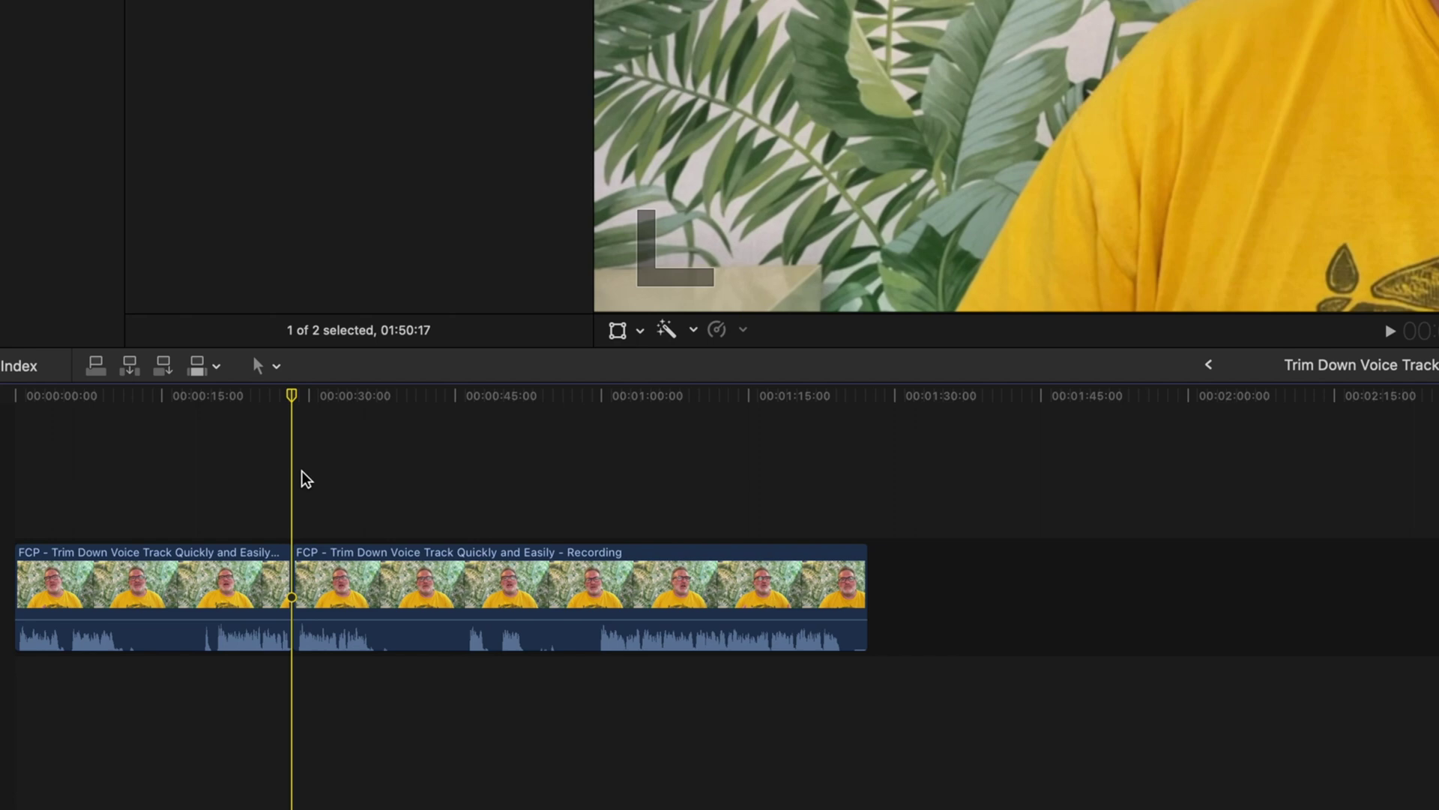
key(super+equal)
key(super+equal)
key(super+equal)
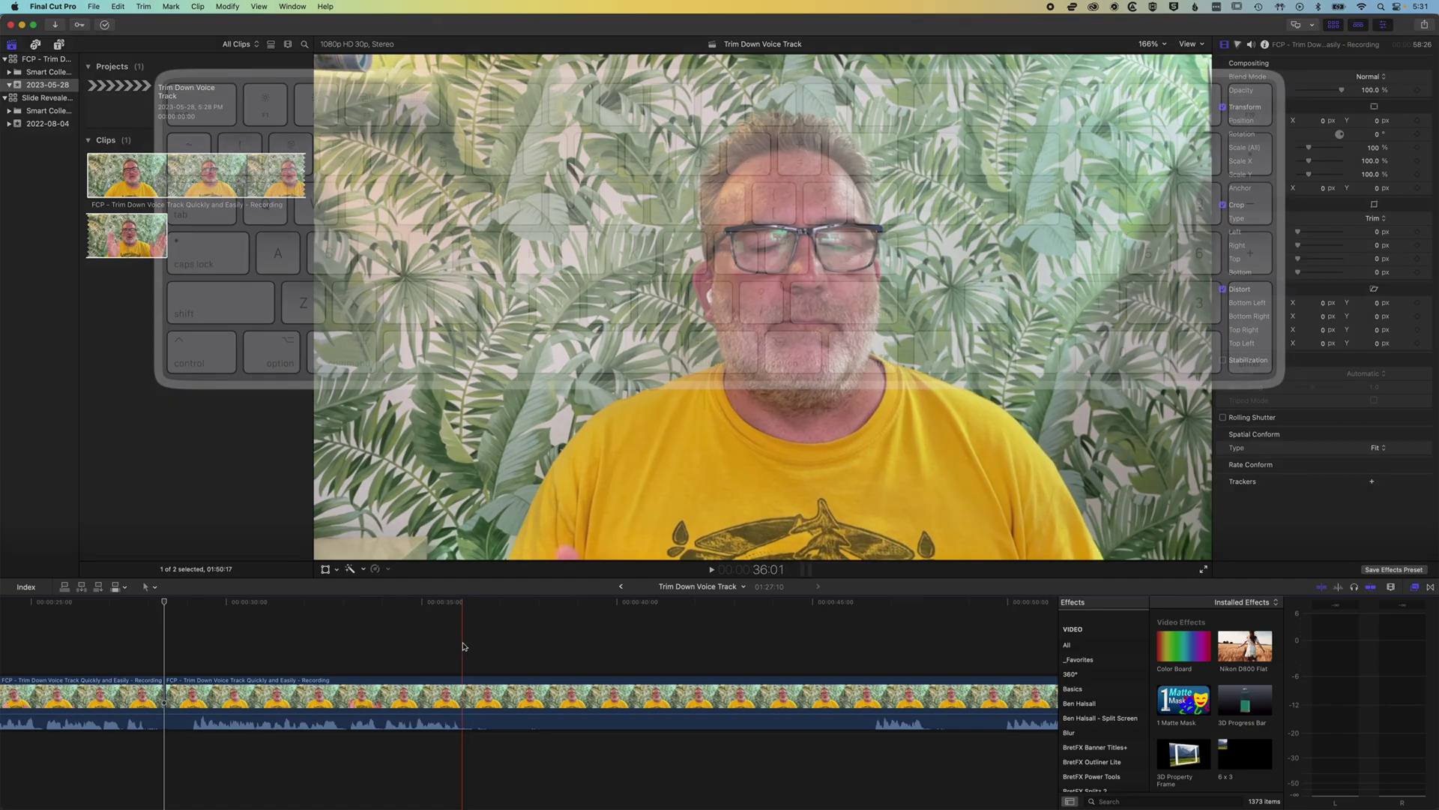
Mark the unwanted middle section with in and out points and ripple-delete it.
key(i)
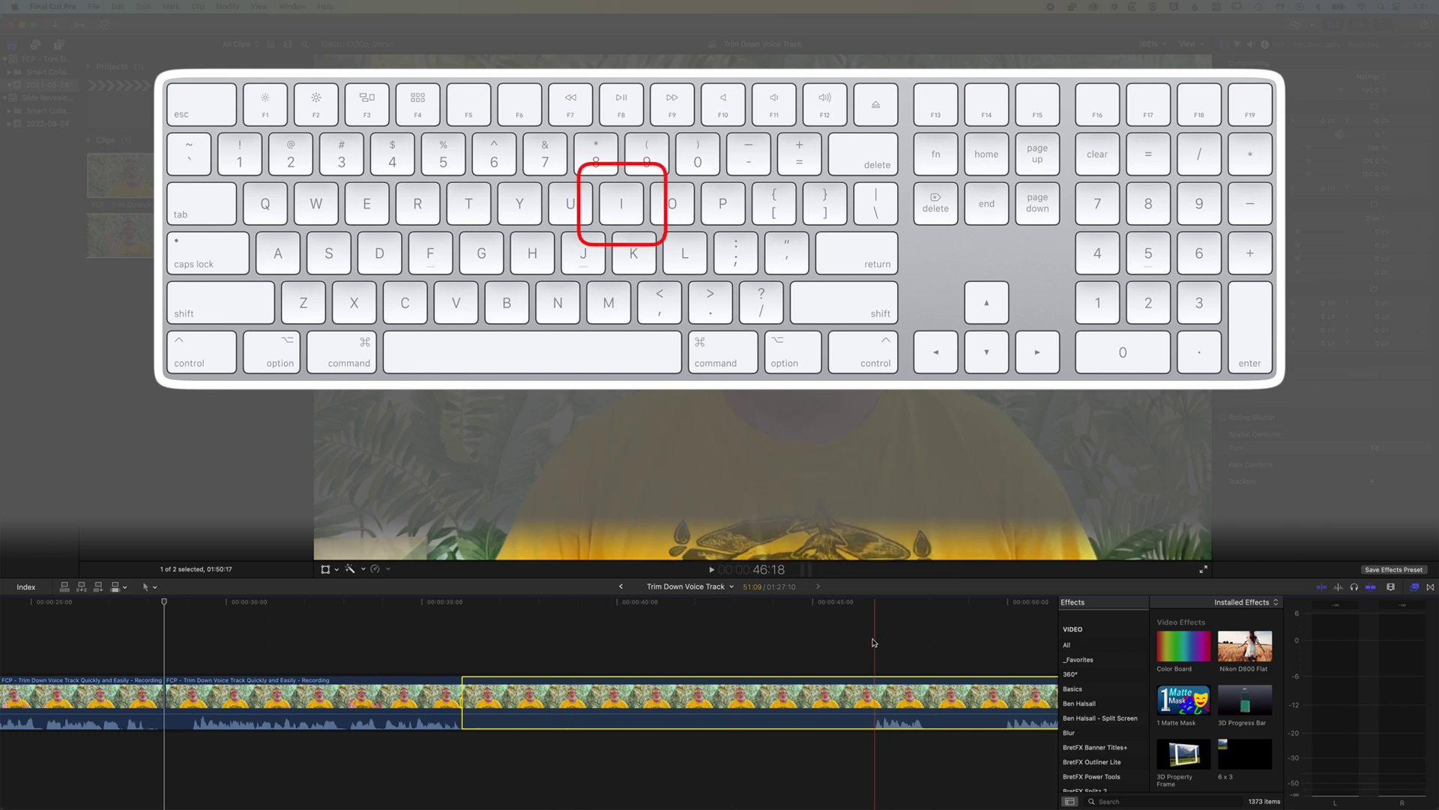
key(o)
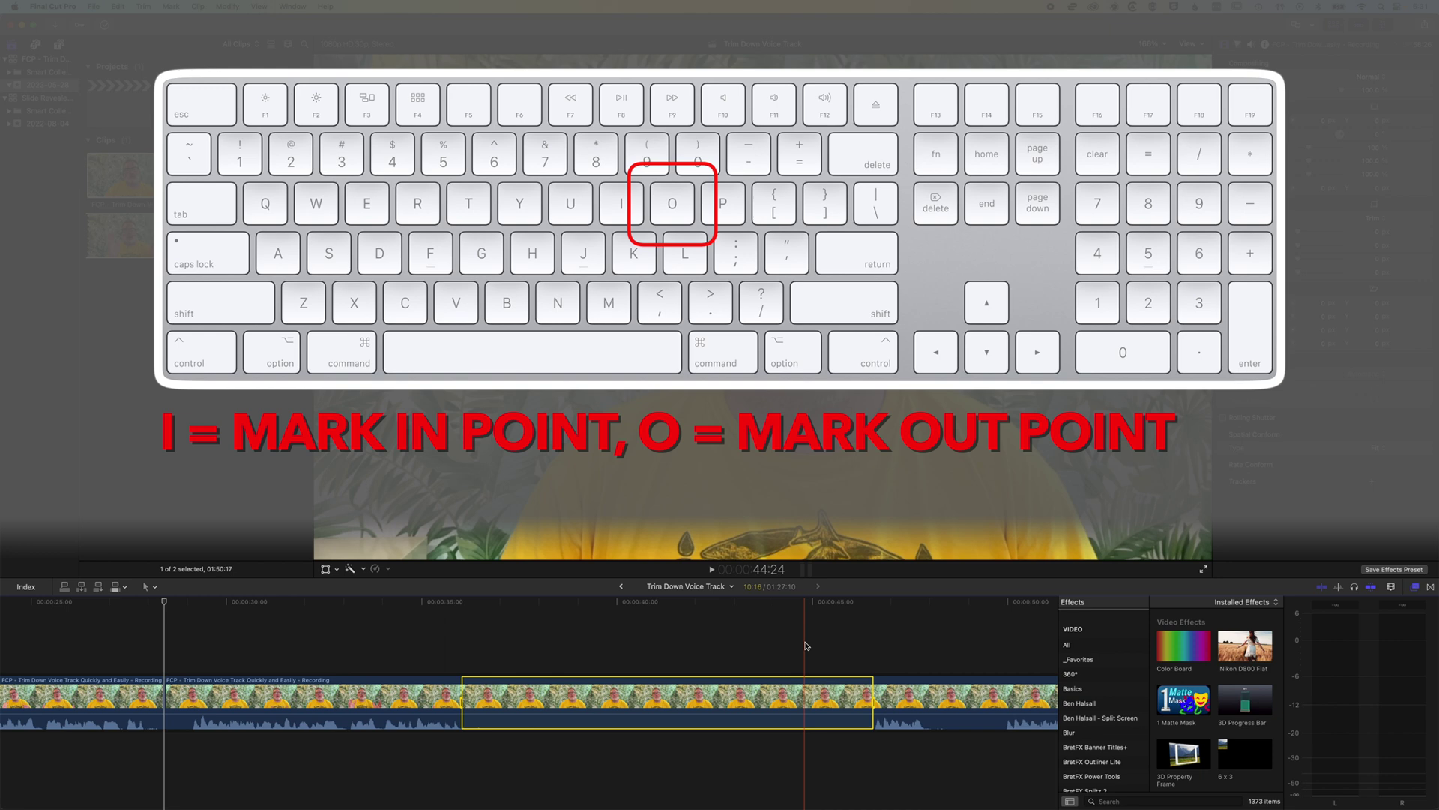
key(BackSpace)
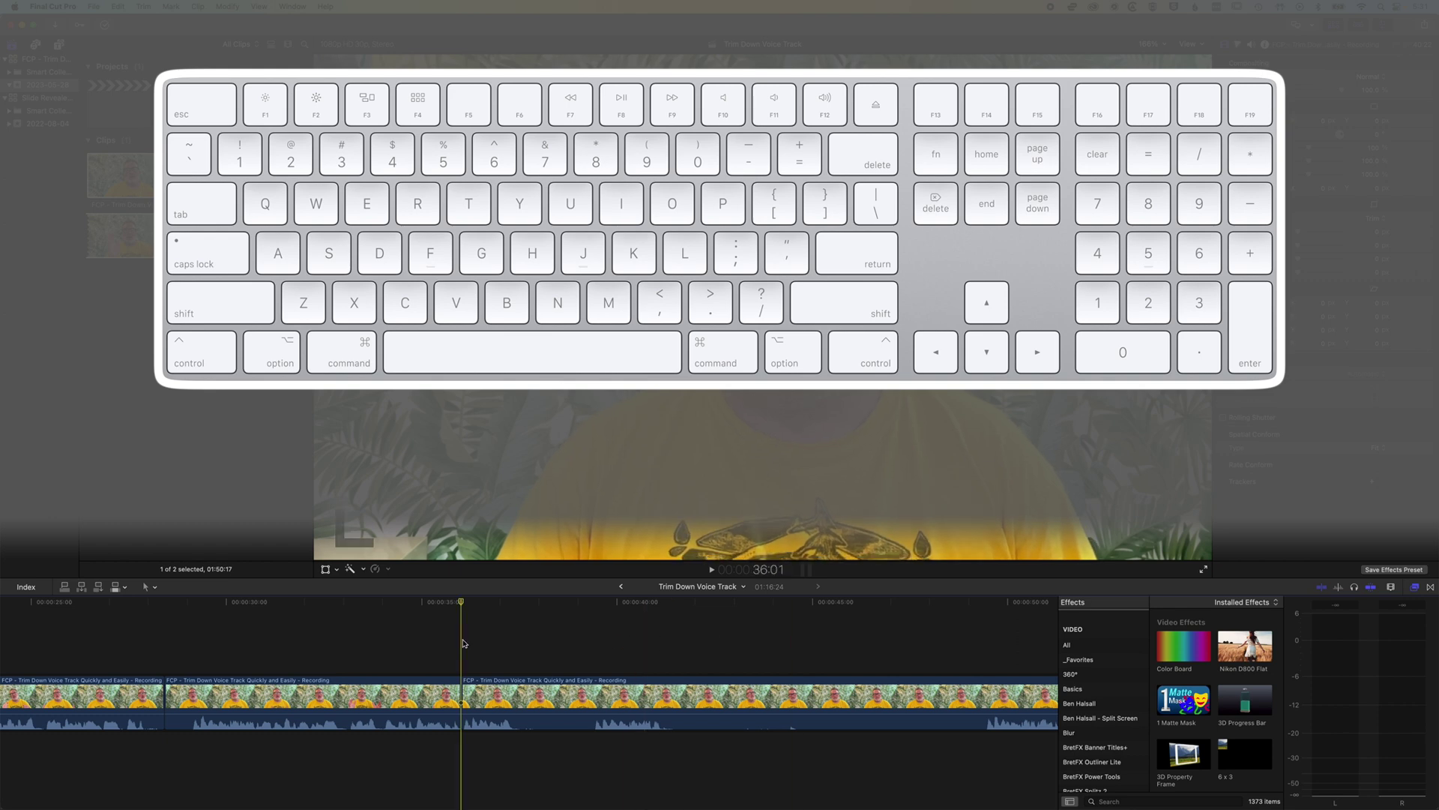
Mark the unwanted two-second section with in and out points and ripple-delete it, leaving 01:14:24.
key(l)
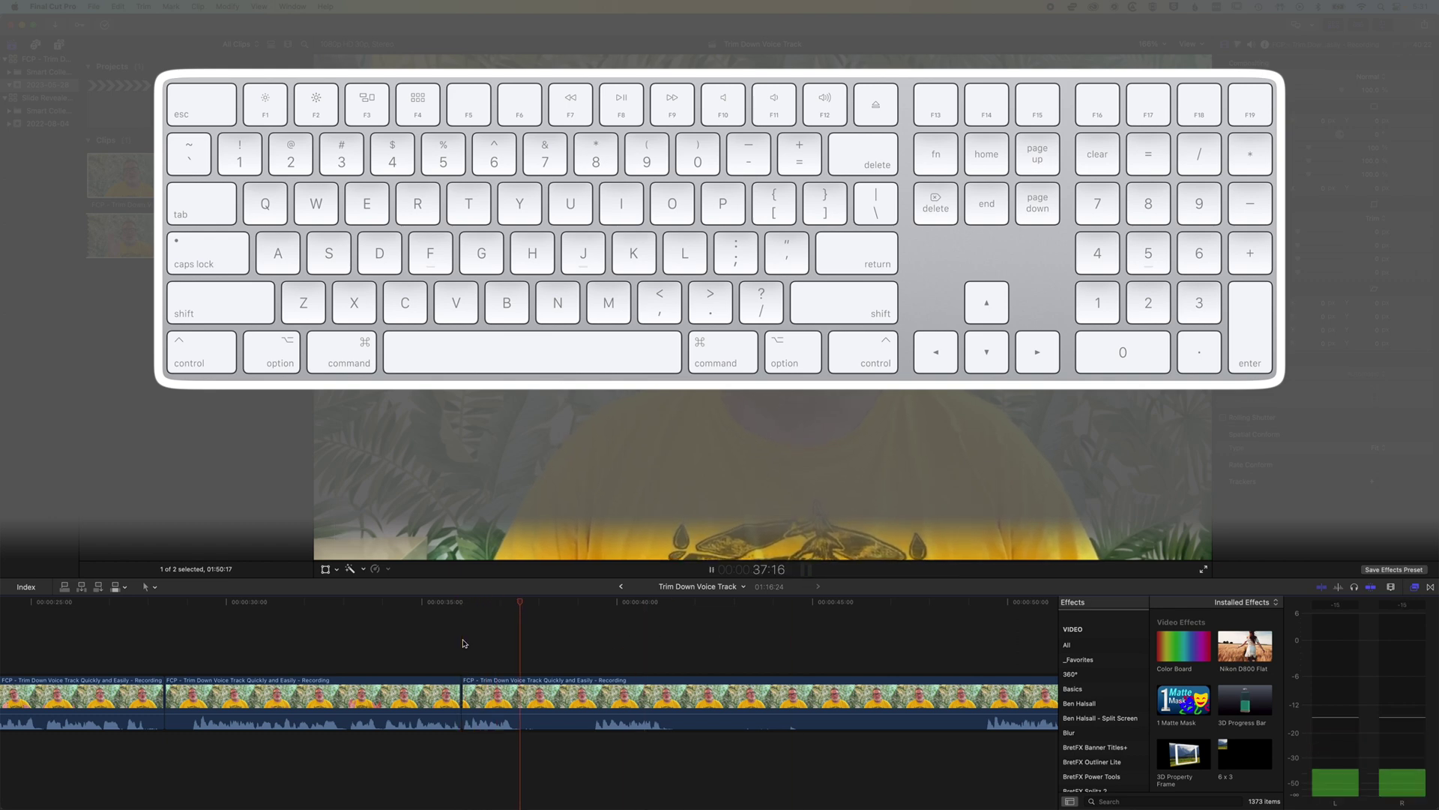
key(k)
key(Left)
key(Left)
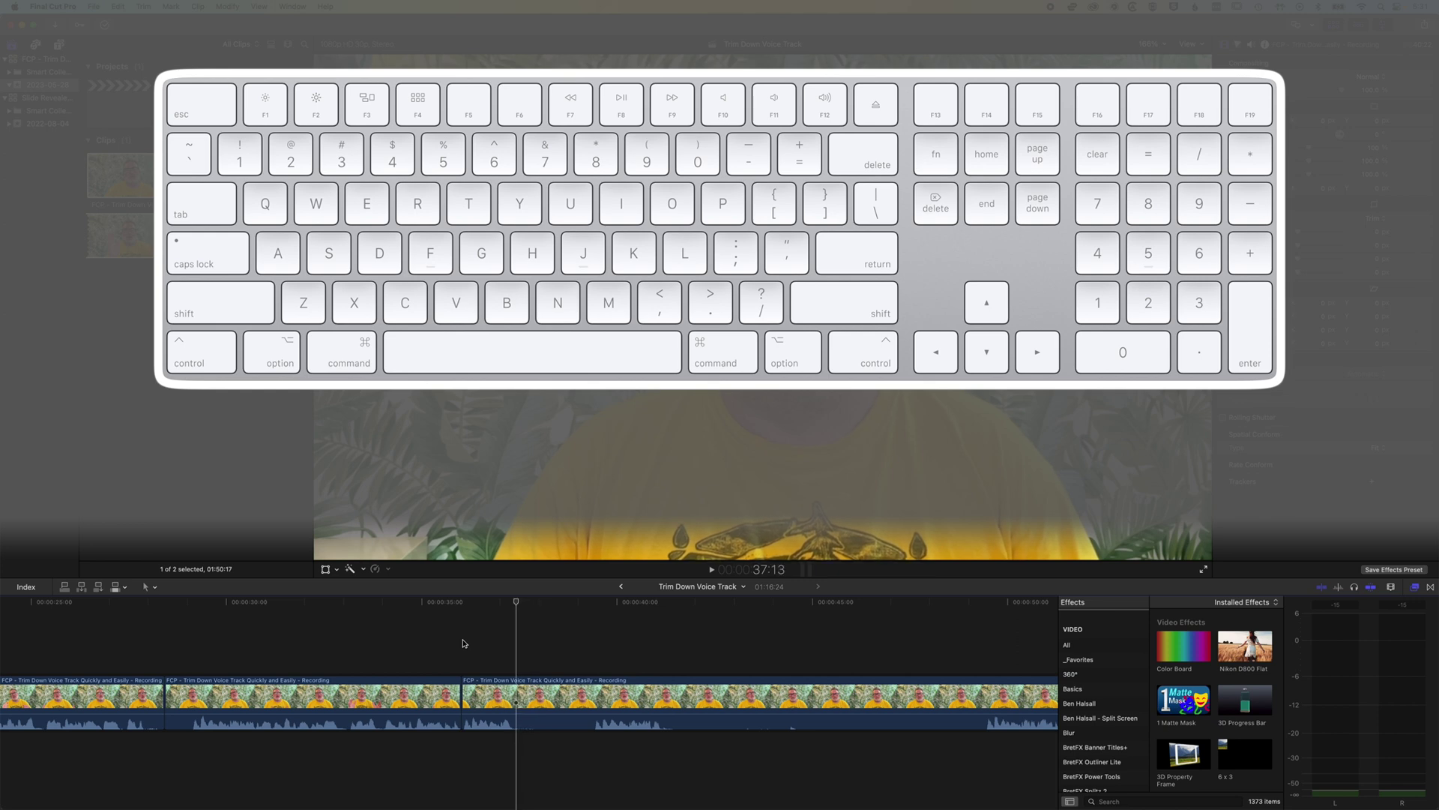
key(j)
key(j)
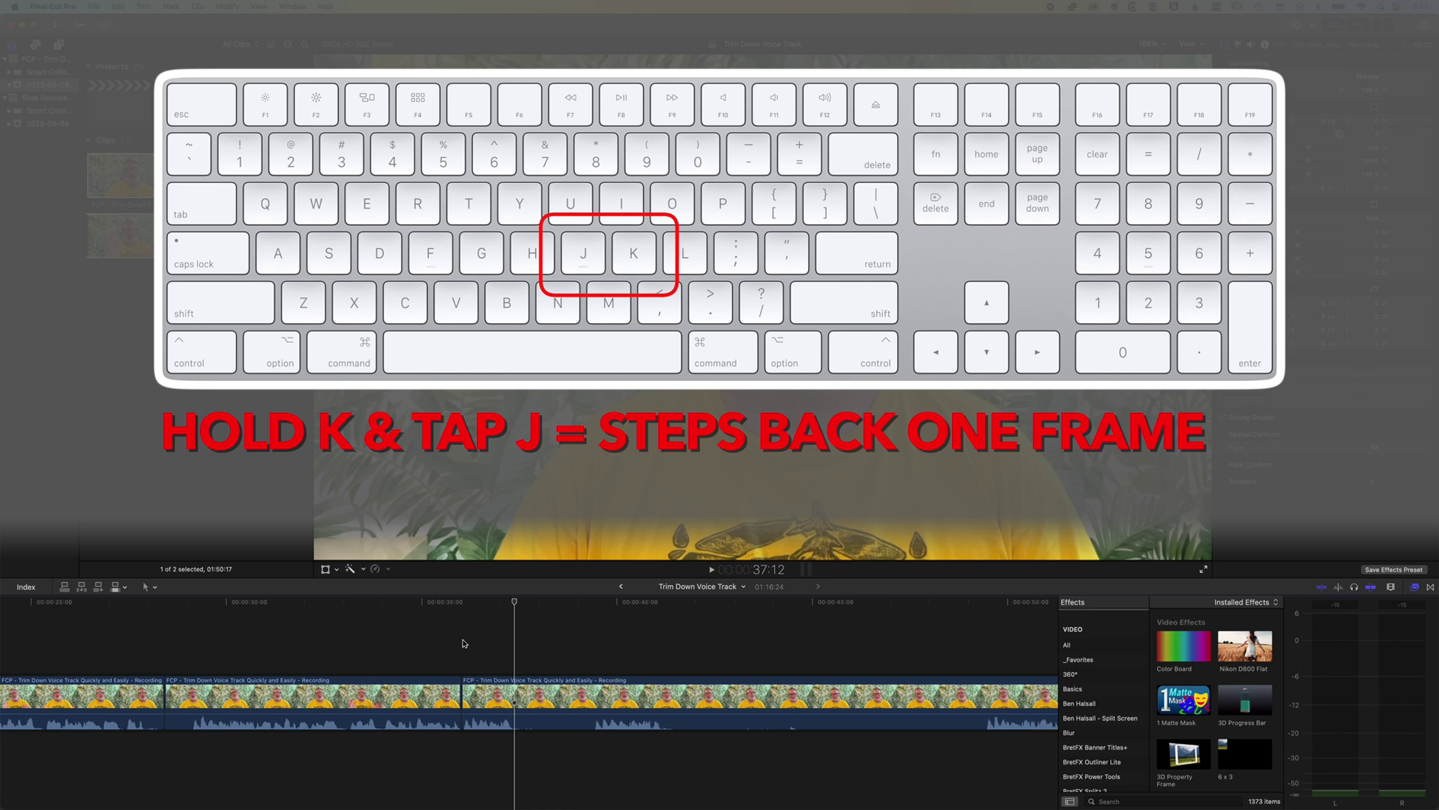
key(i)
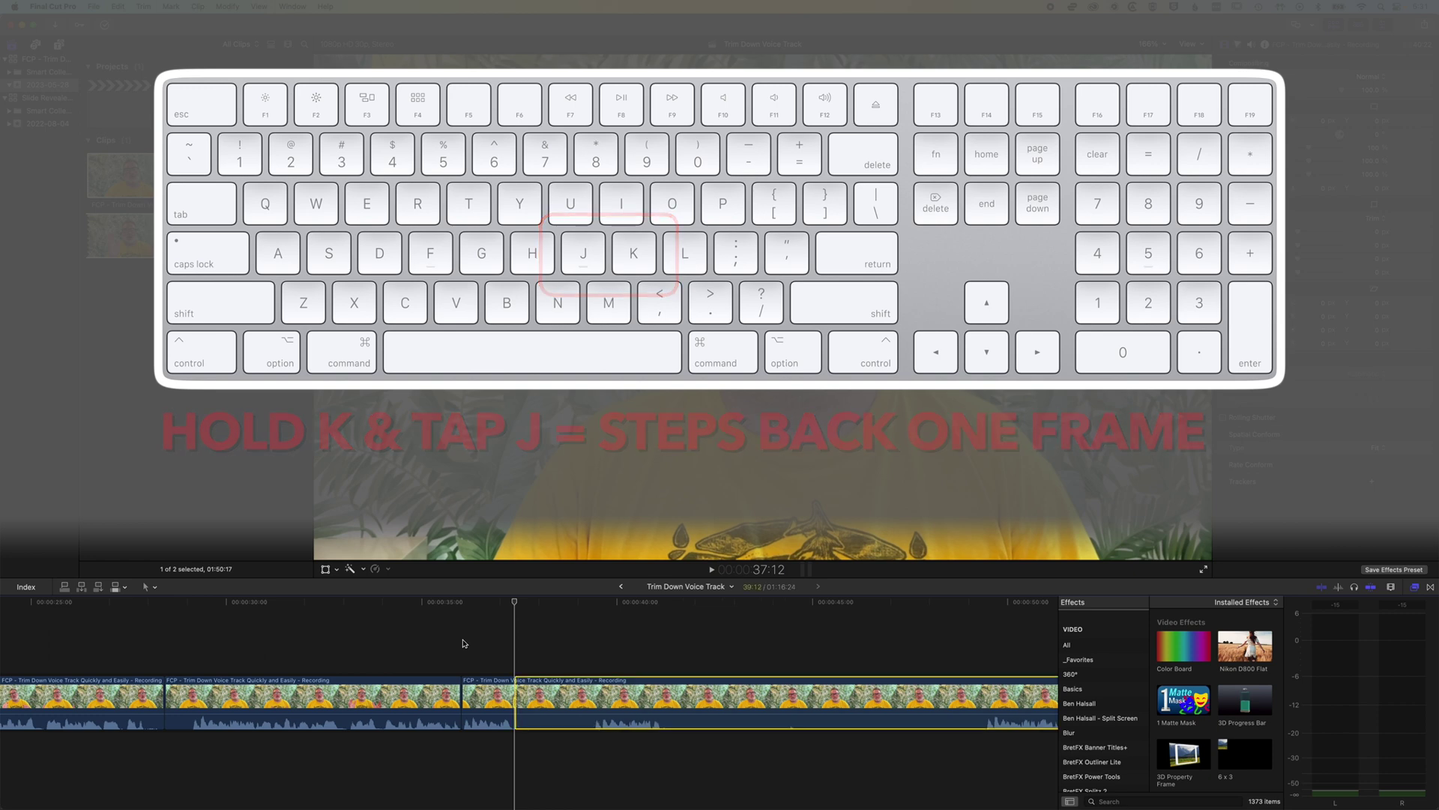
key(l)
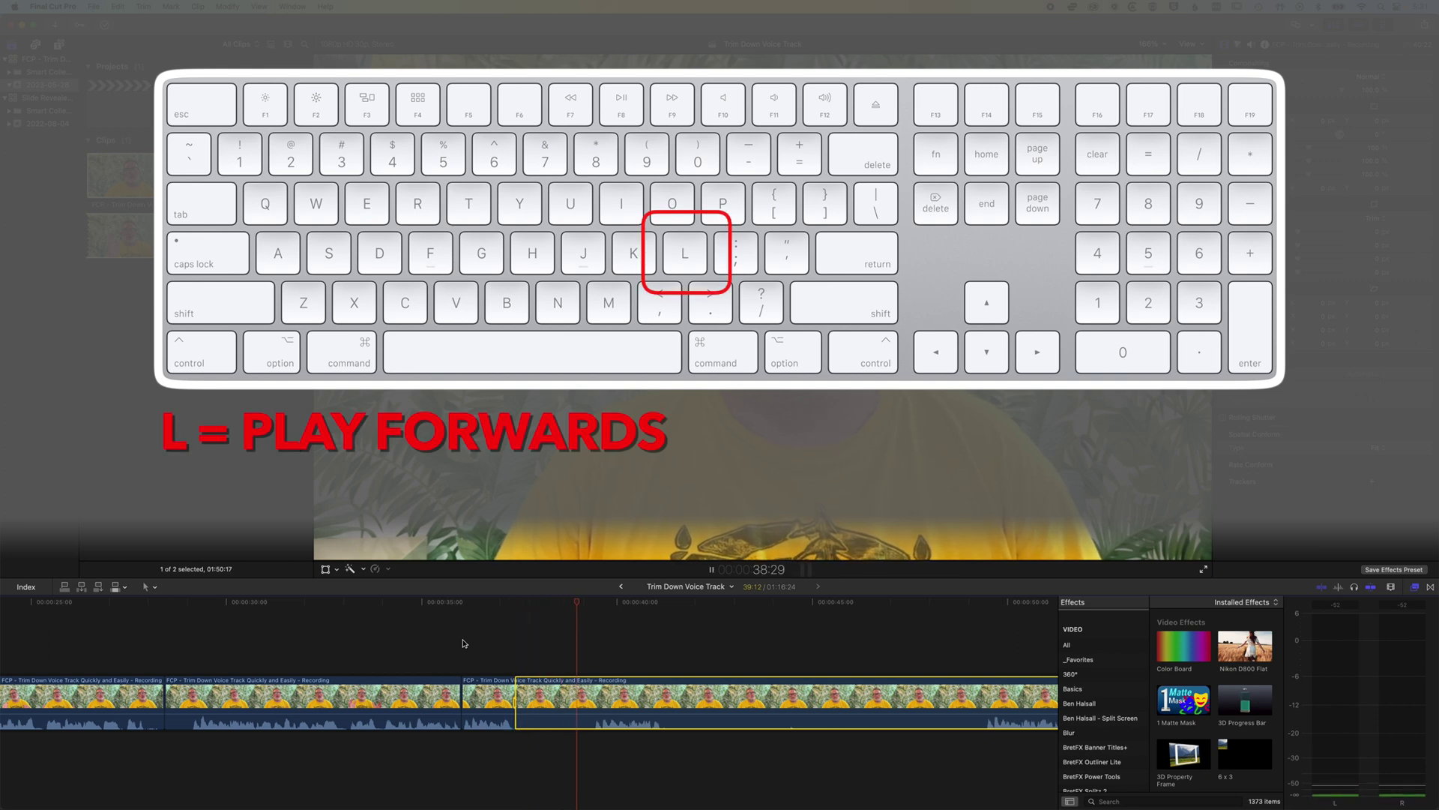
key(k)
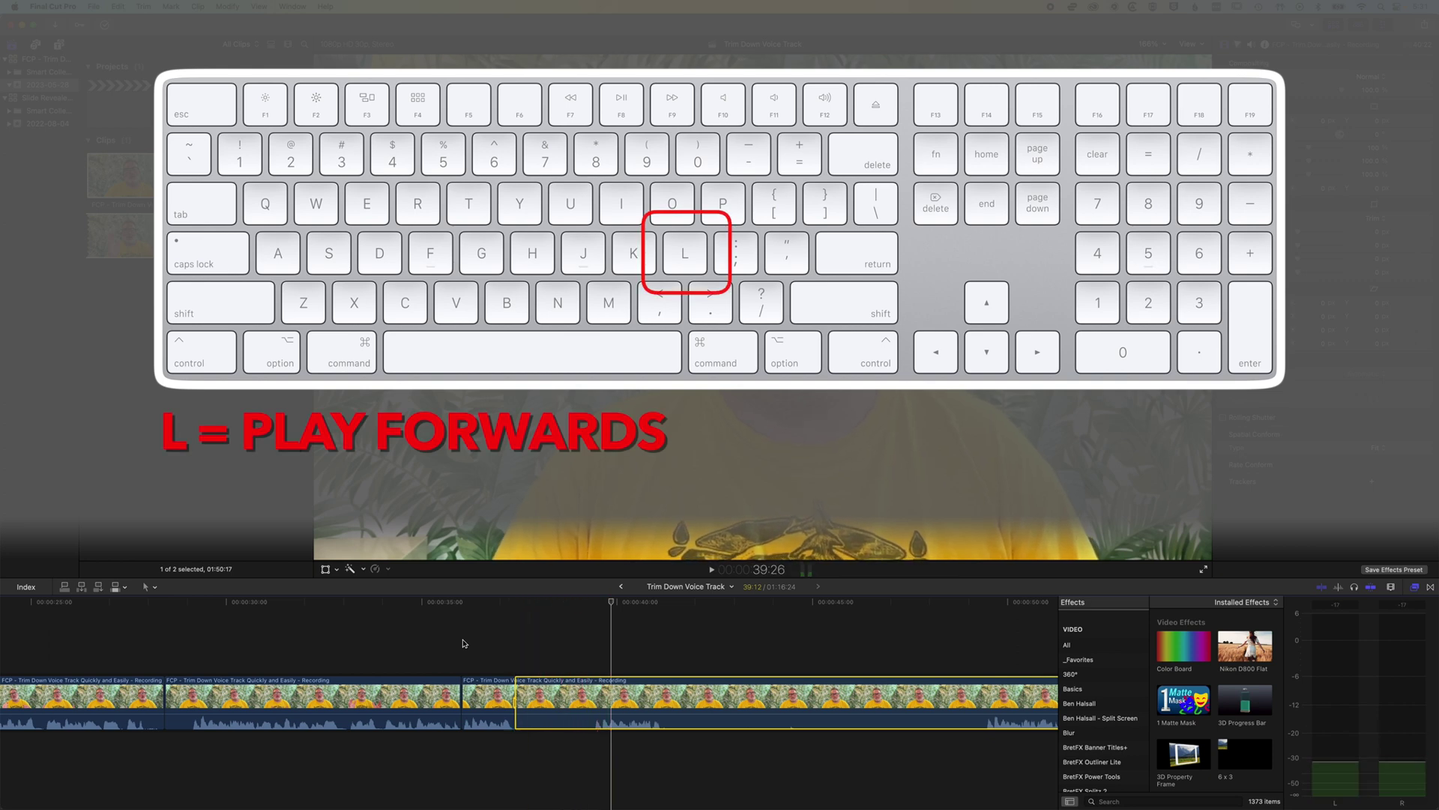
key(Left)
key(Left)
key(Left)
key(Left)
key(Left)
key(Left)
key(Left)
key(Left)
key(Left)
key(Left)
key(Left)
key(Left)
key(Left)
key(Left)
key(Left)
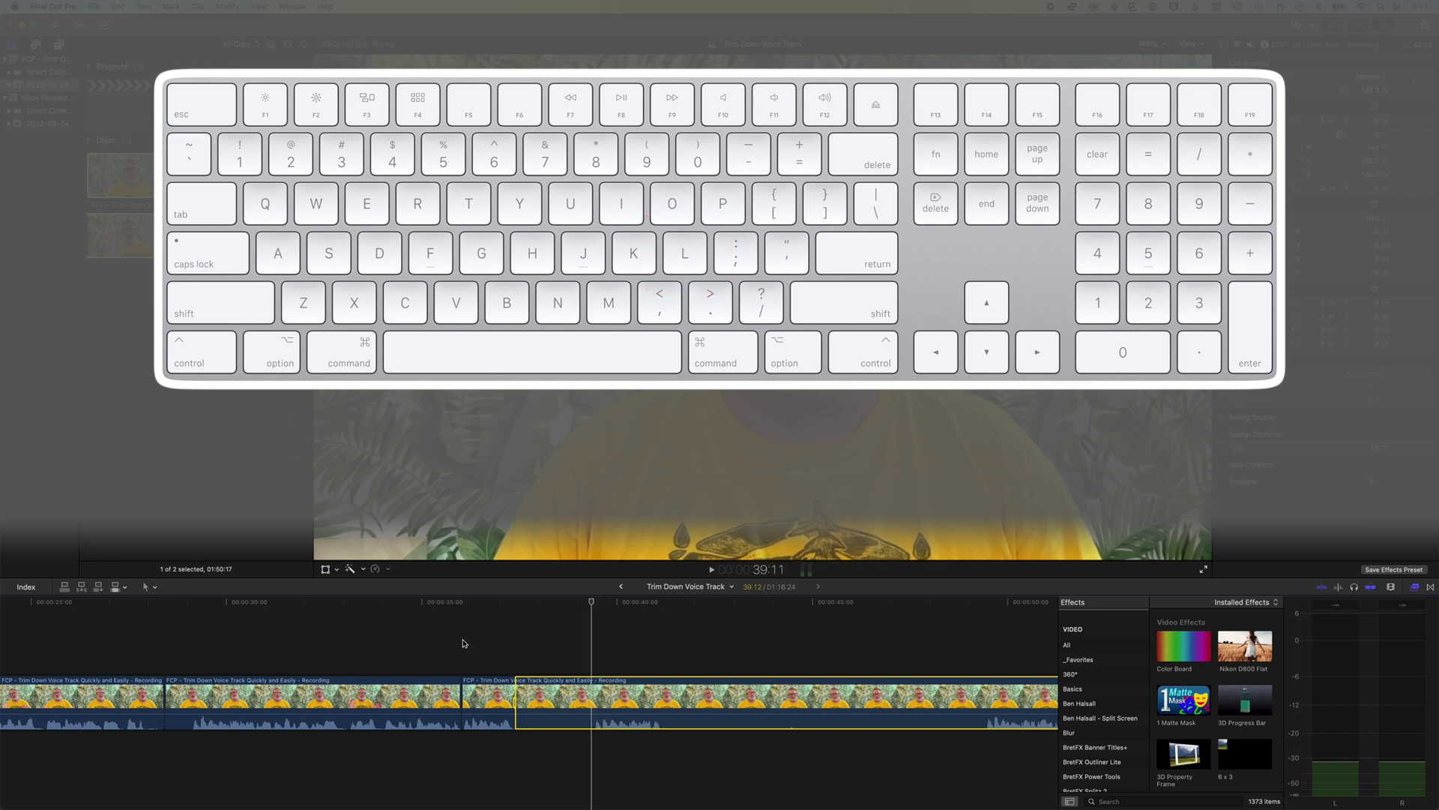
key(o)
key(BackSpace)
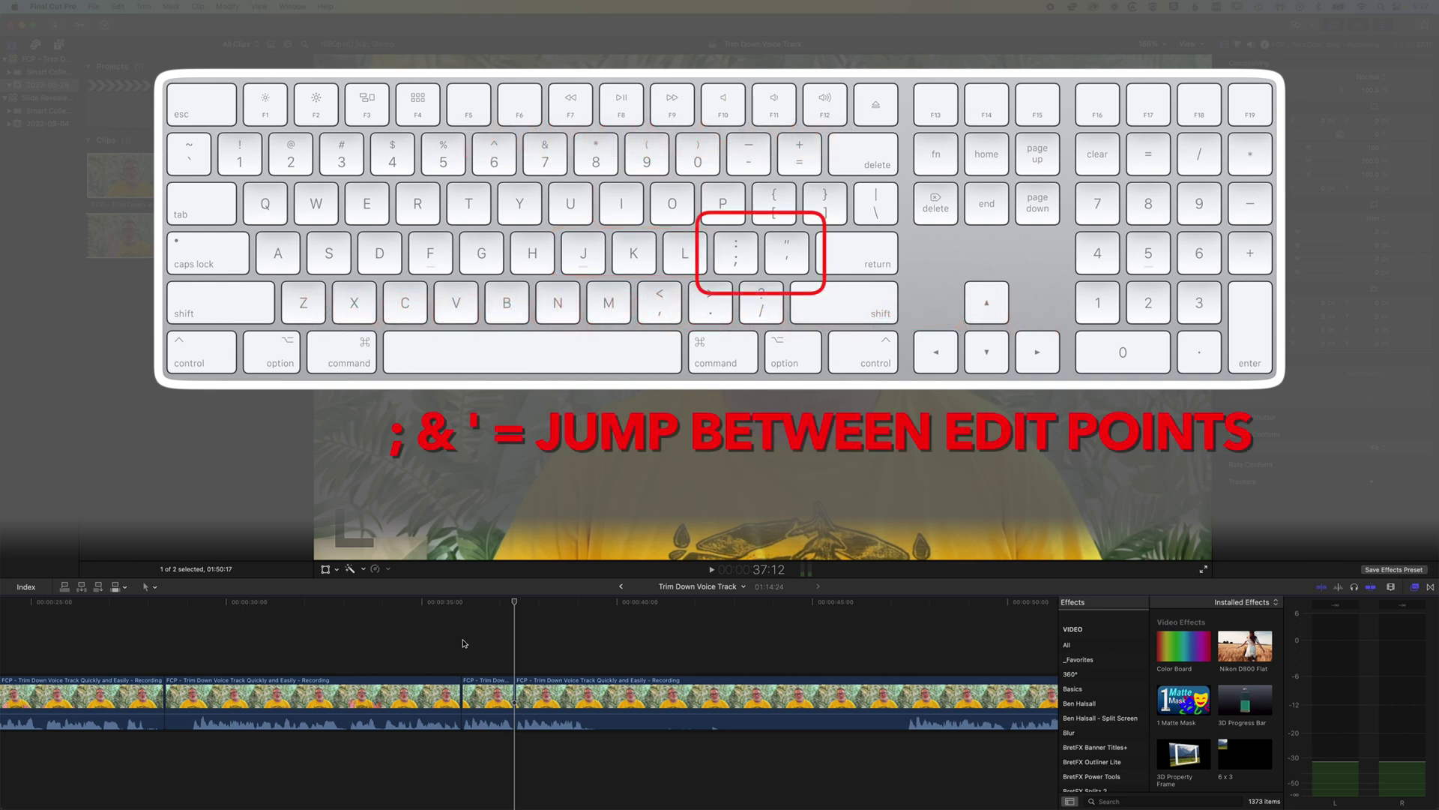
Step through the edit points and select the second clip.
key(semicolon)
key(apostrophe)
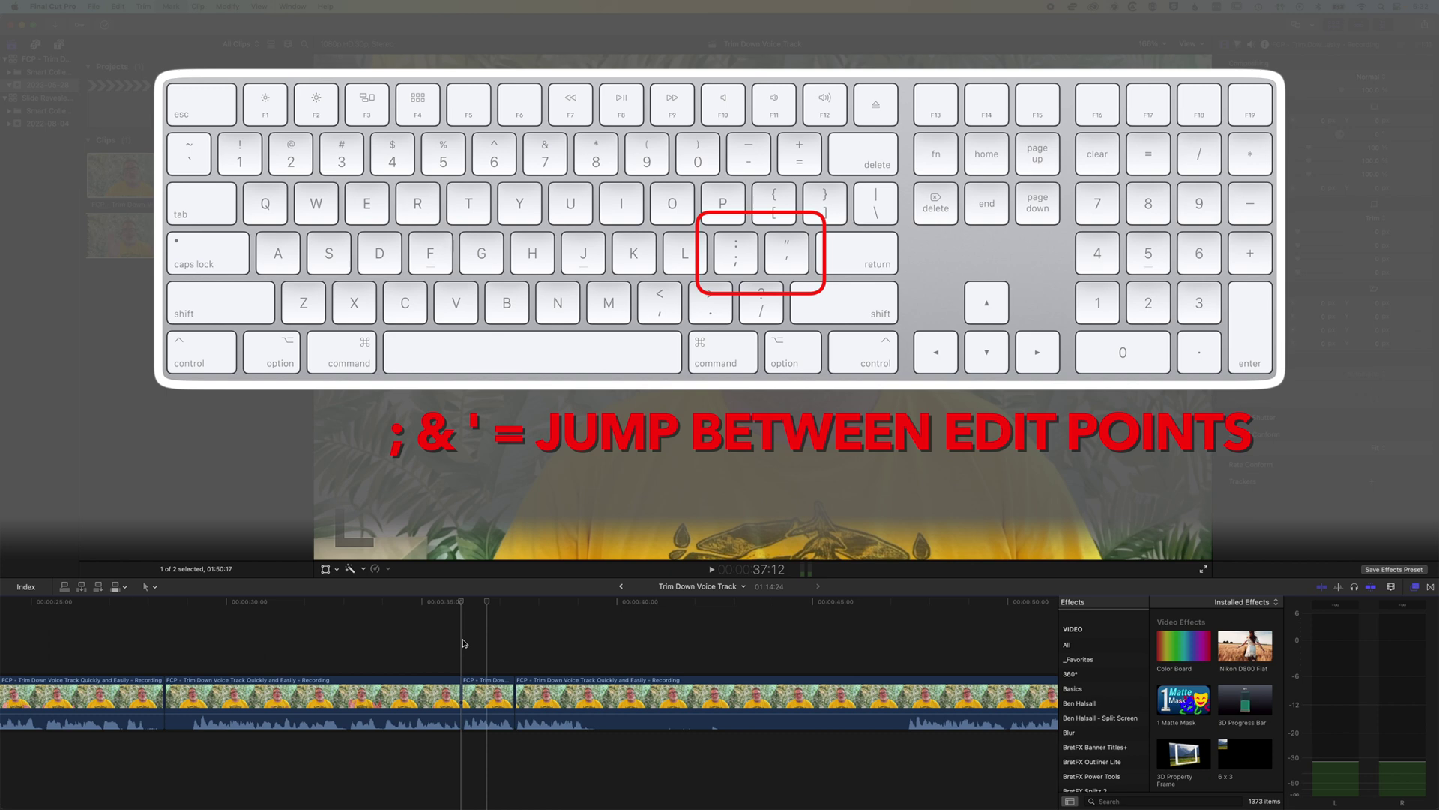
key(semicolon)
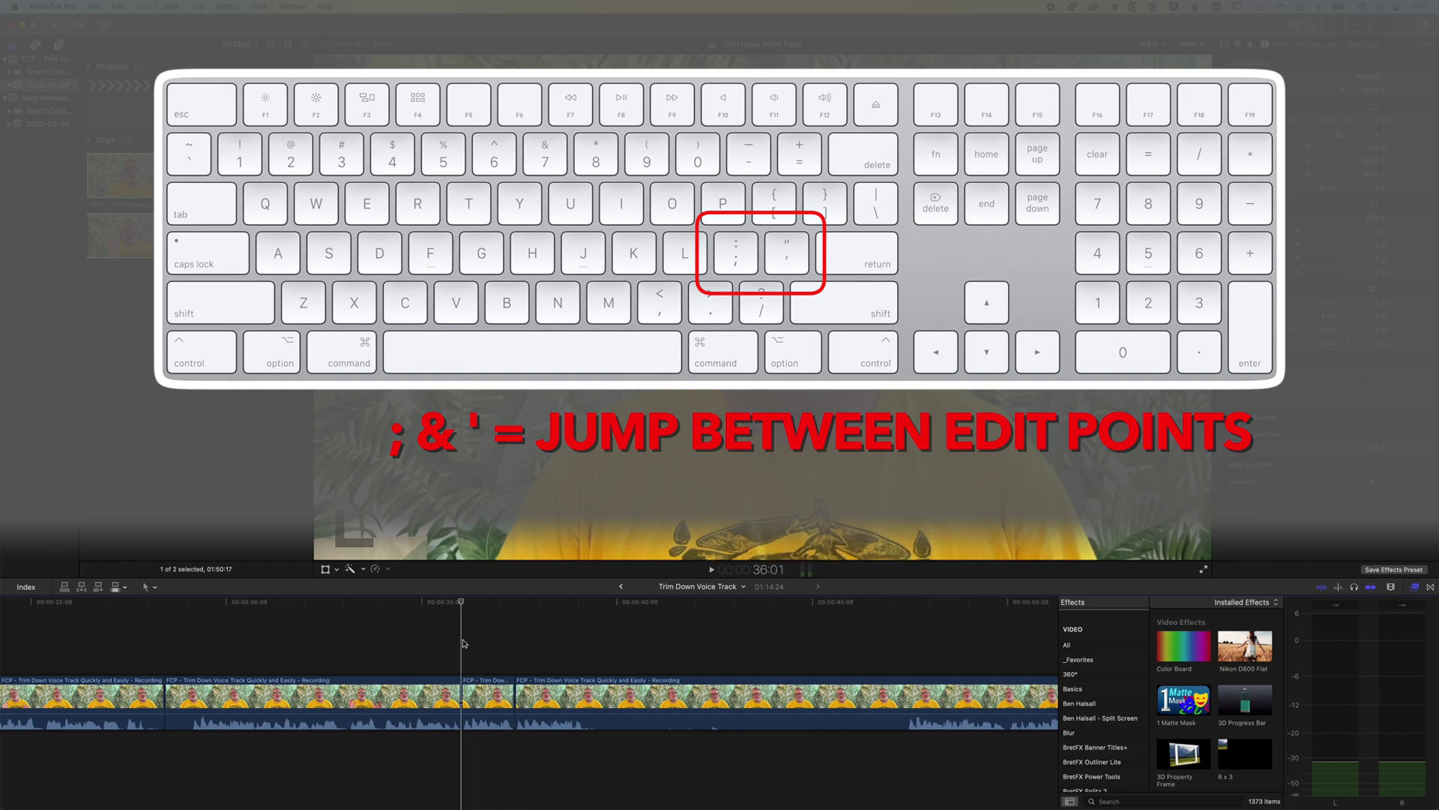
key(semicolon)
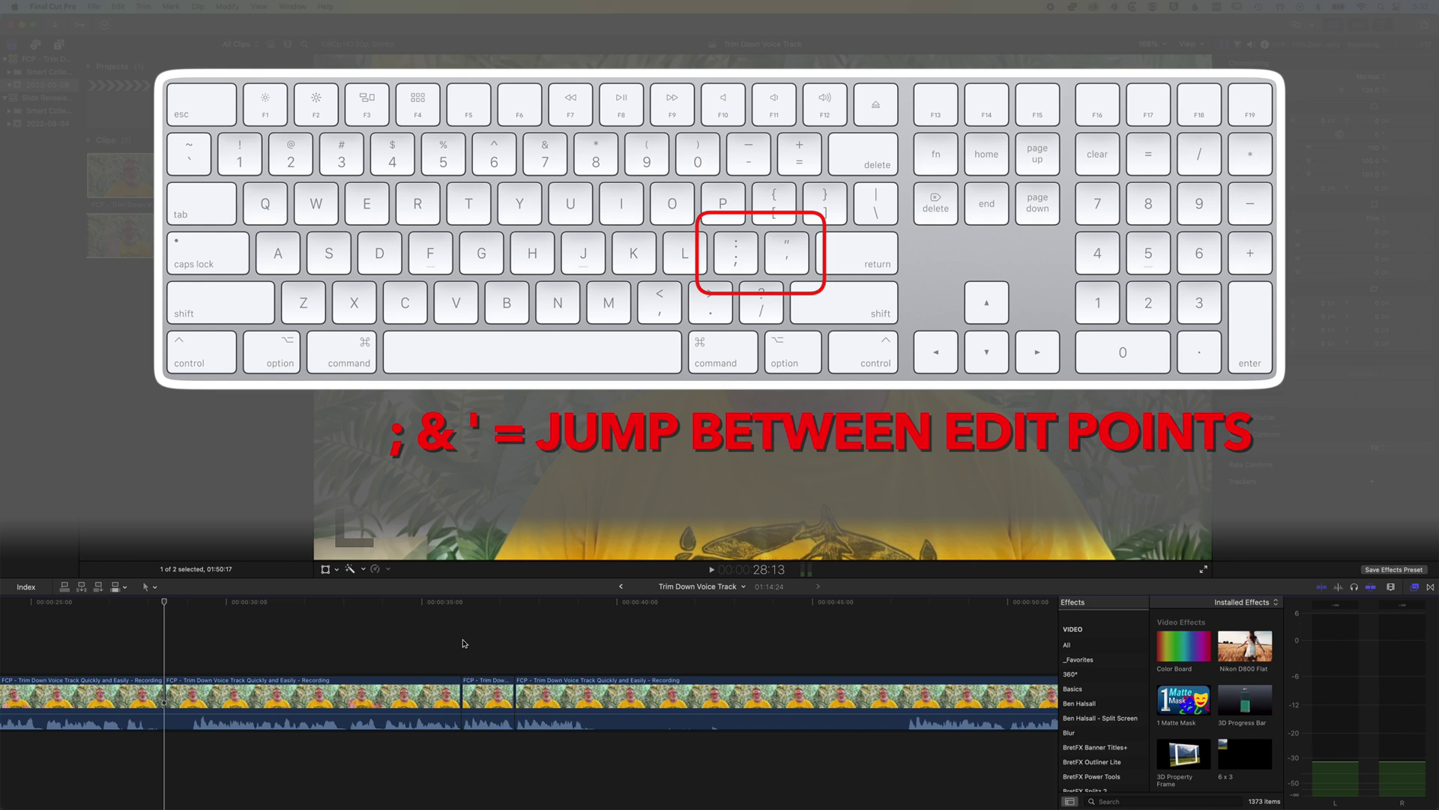
key(c)
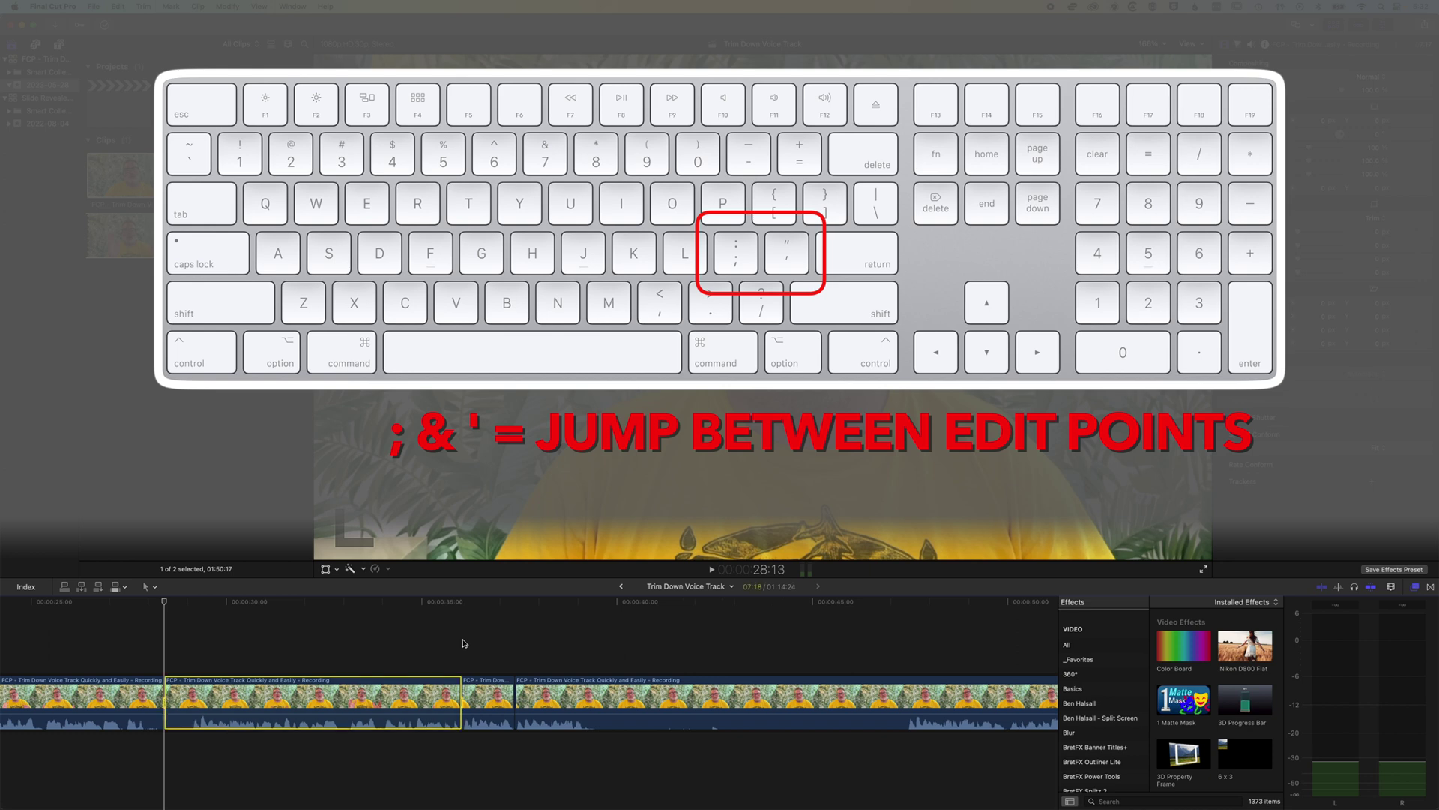
Ripple-delete the first 20 frames of the second clip, bringing the project to 1:14:04, then resume playback.
key(space)
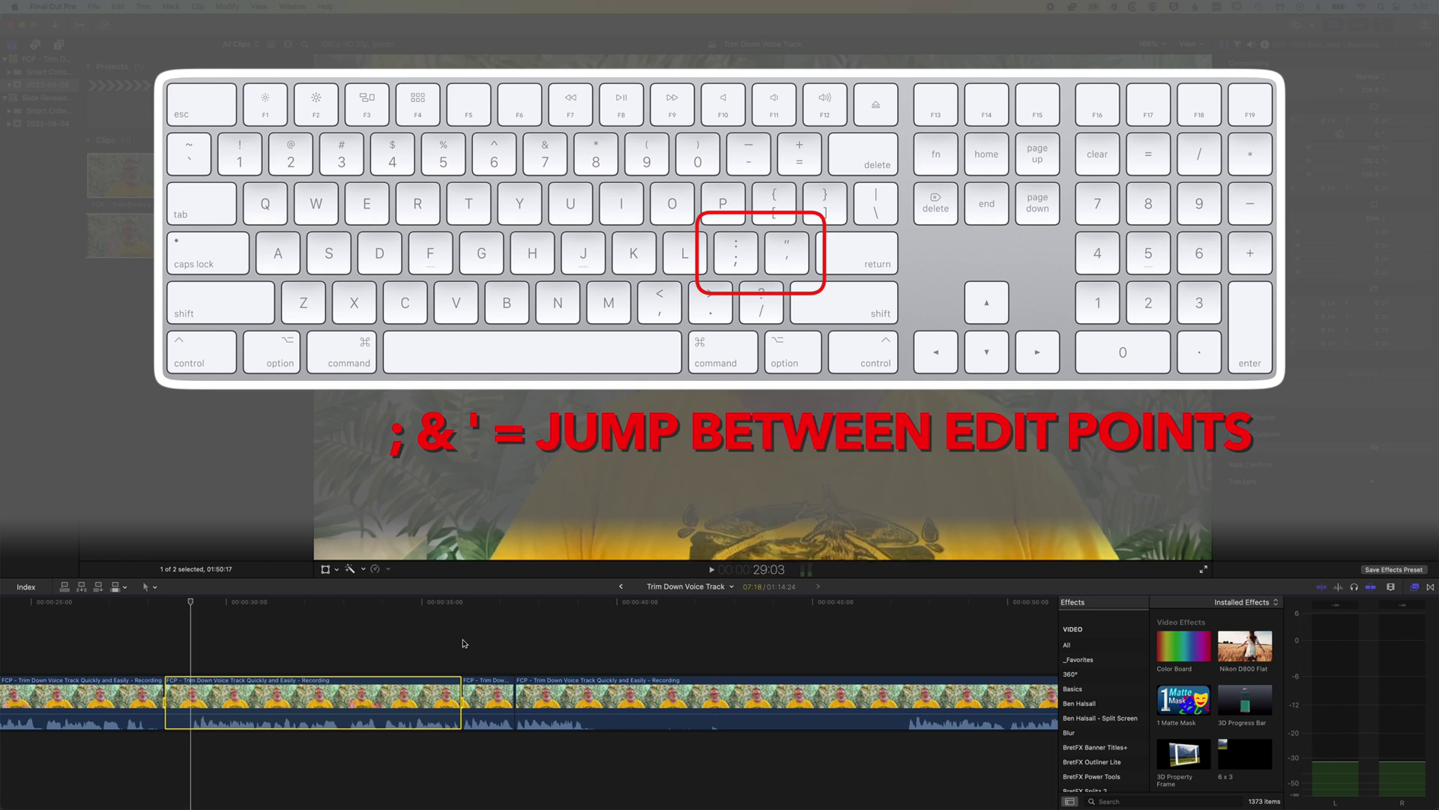
key(o)
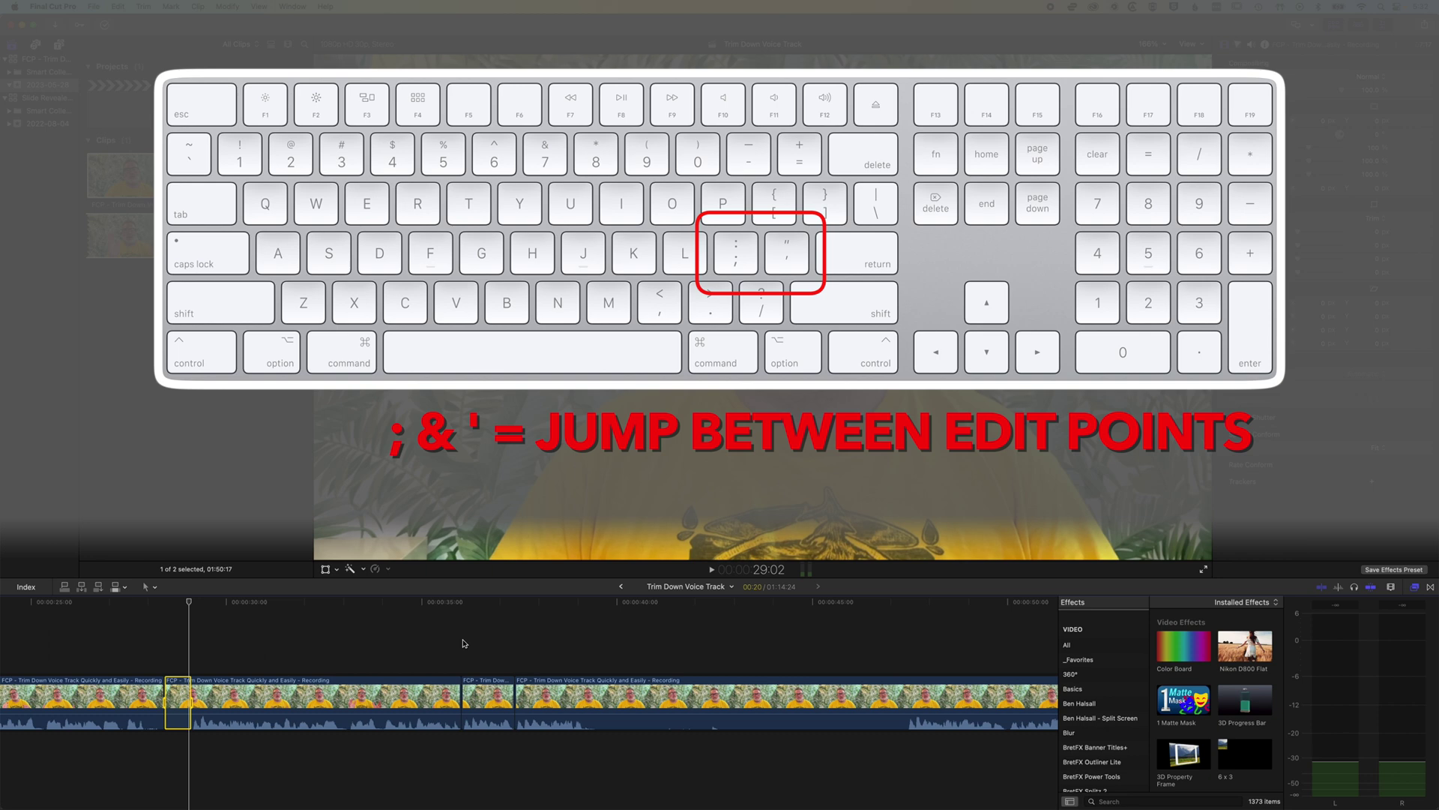
key(Delete)
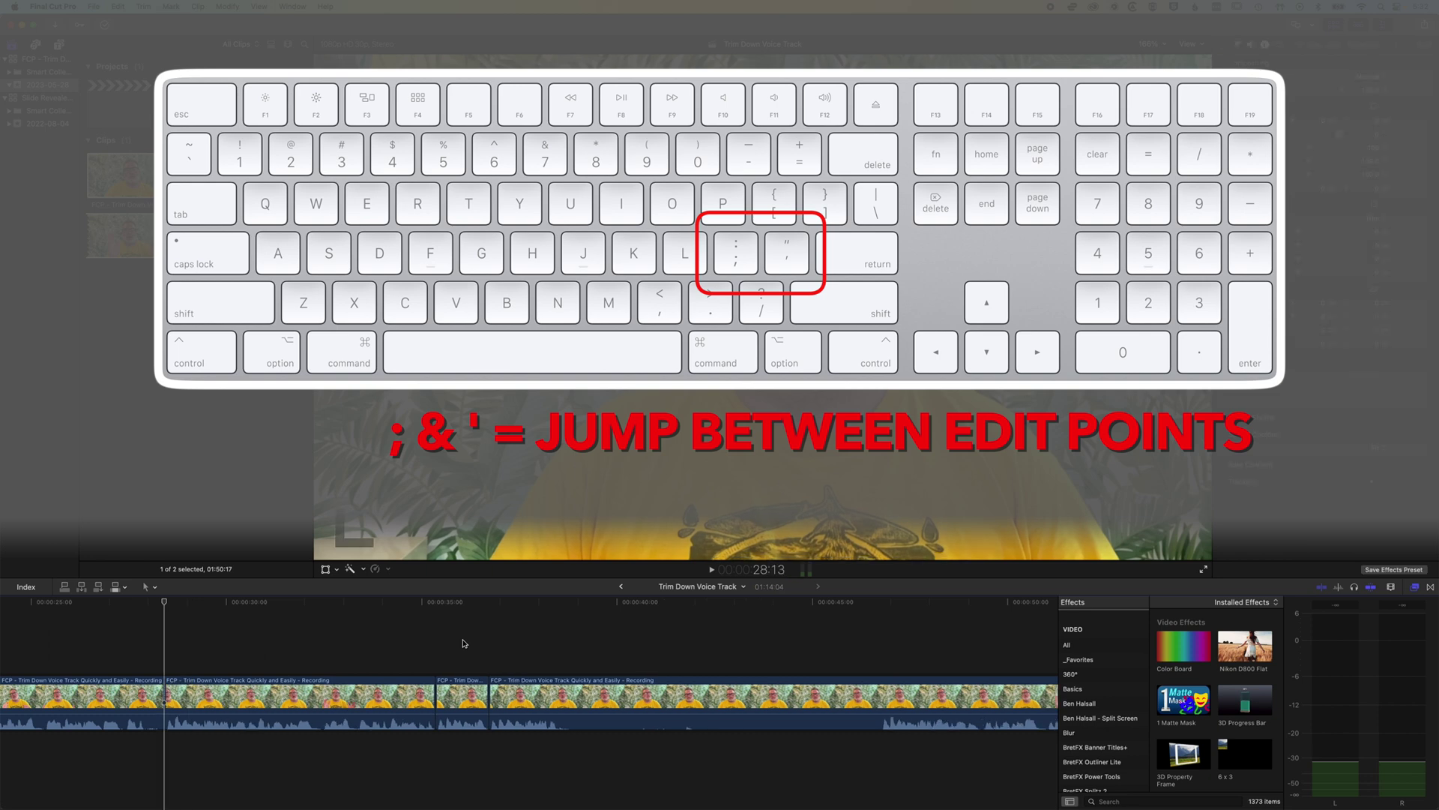
key(space)
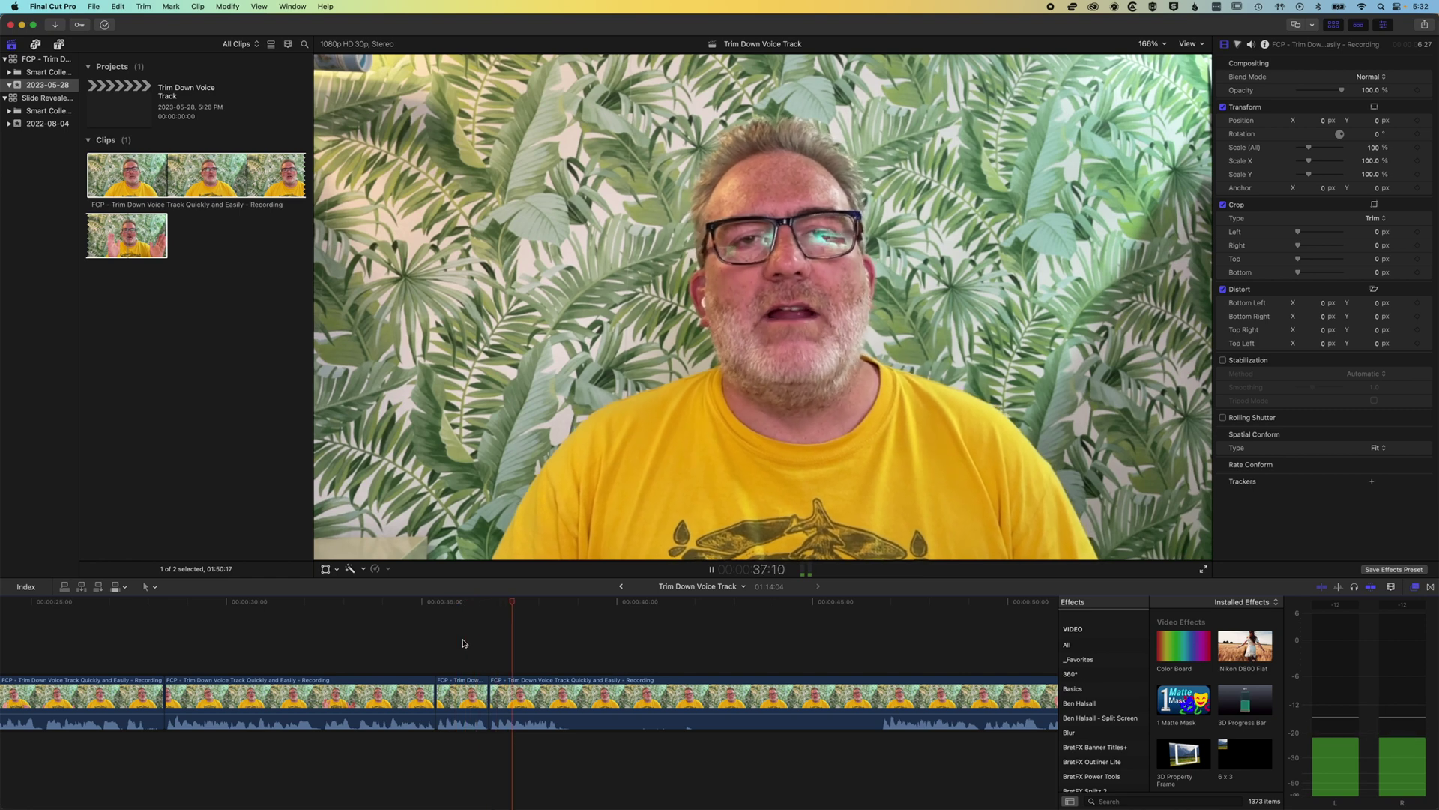
Mark the unwanted eight-second stretch and ripple-delete it, shortening the project to 01:05:27.
key(space)
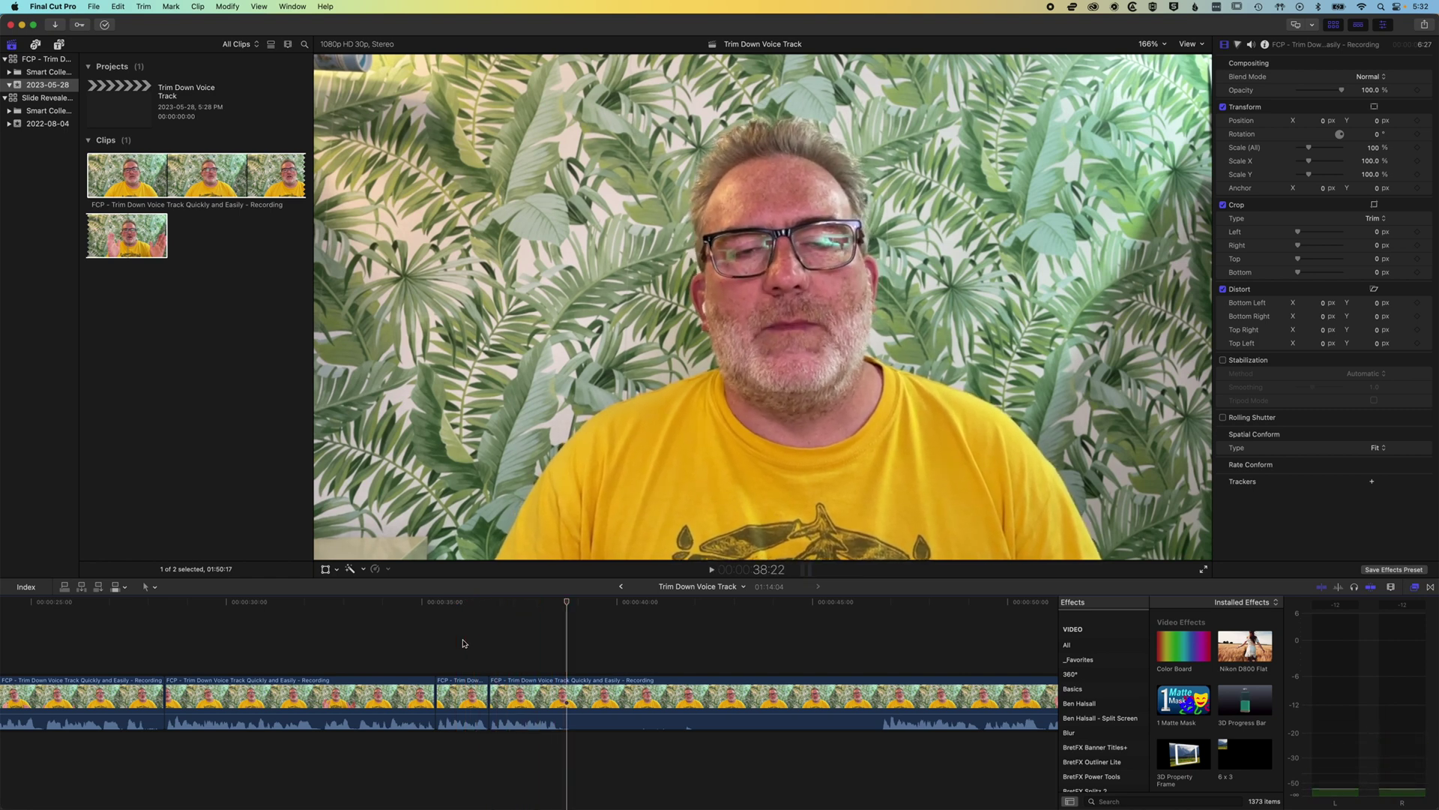
key(Left)
key(Left)
key(Left)
key(Left)
key(Left)
key(Left)
key(Left)
key(Right)
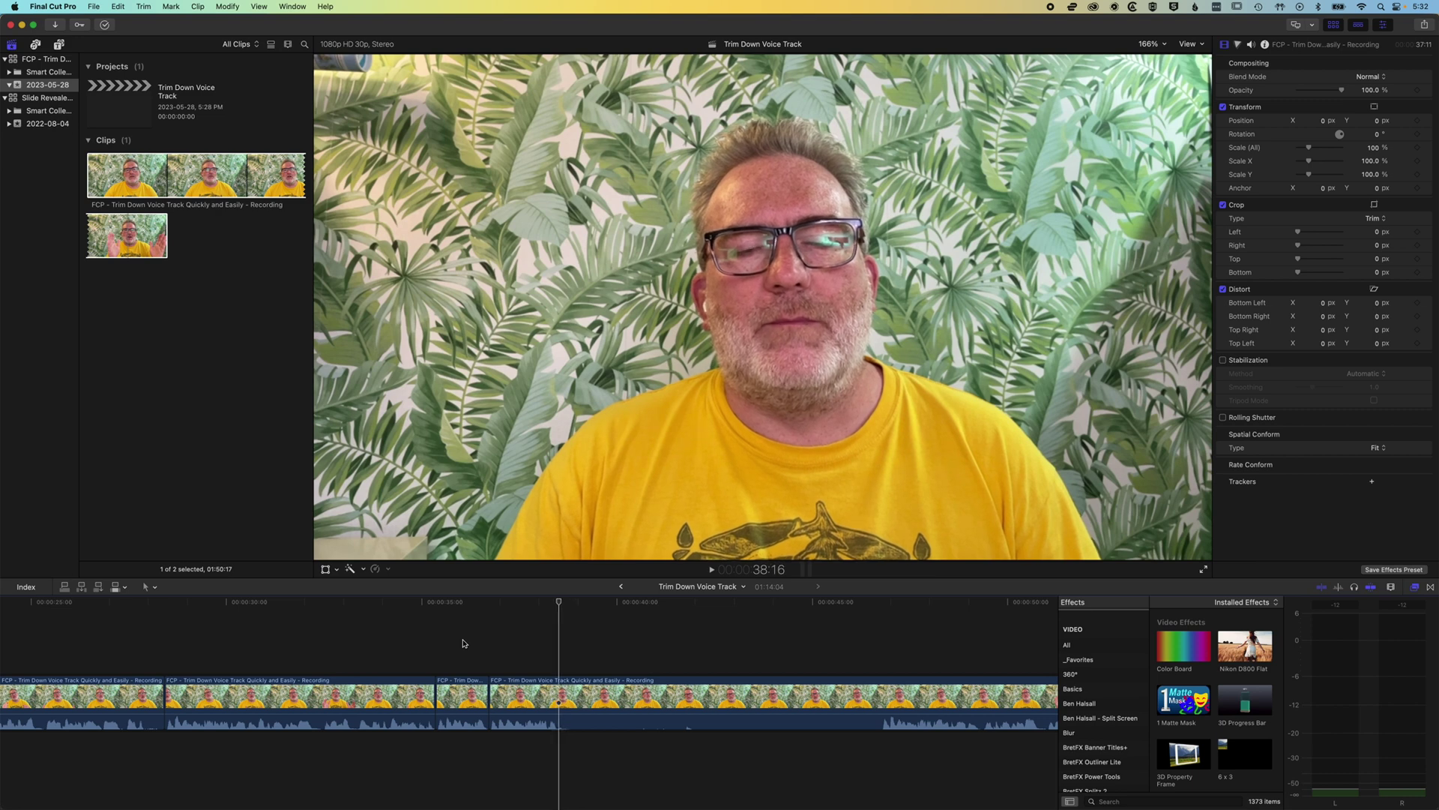
key(i)
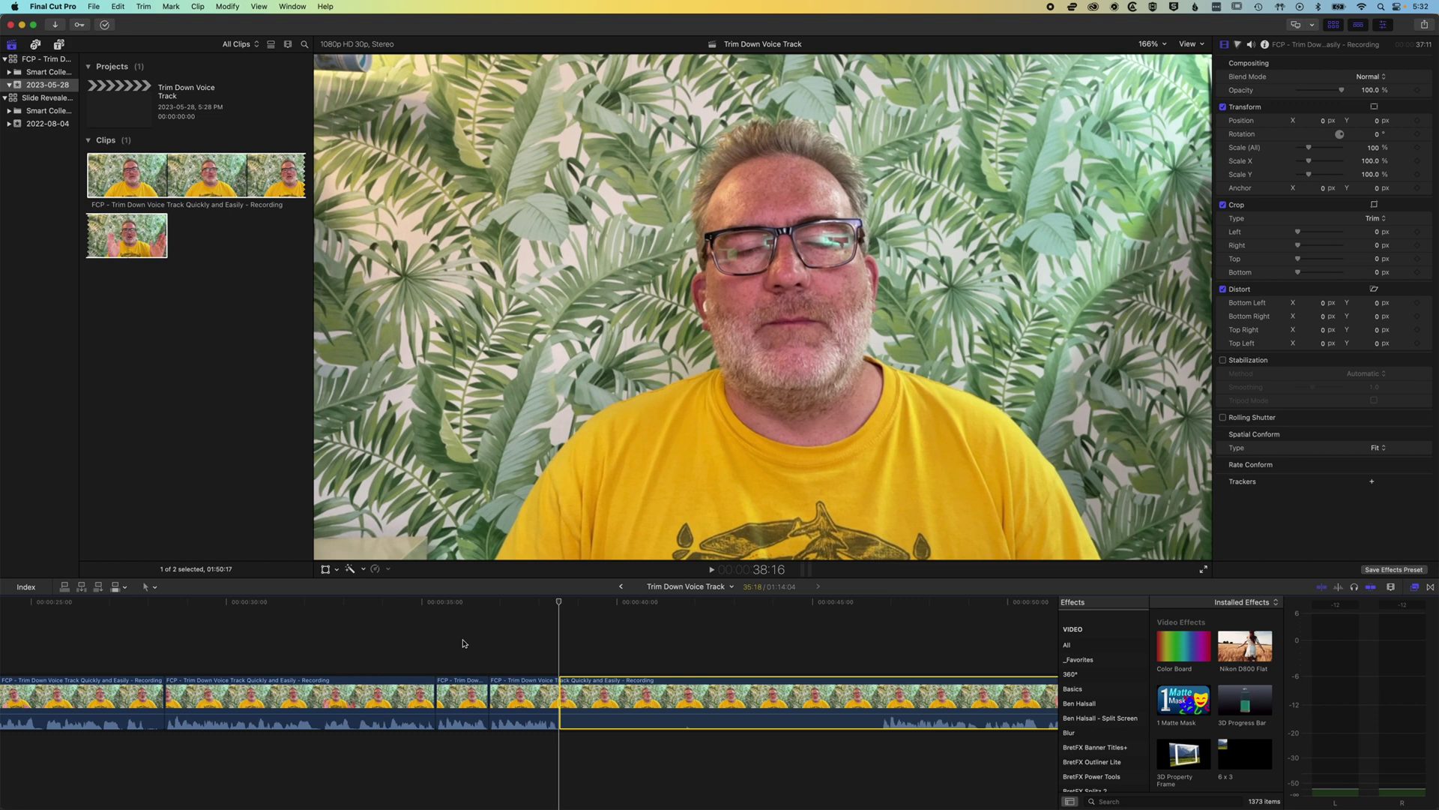
key(l)
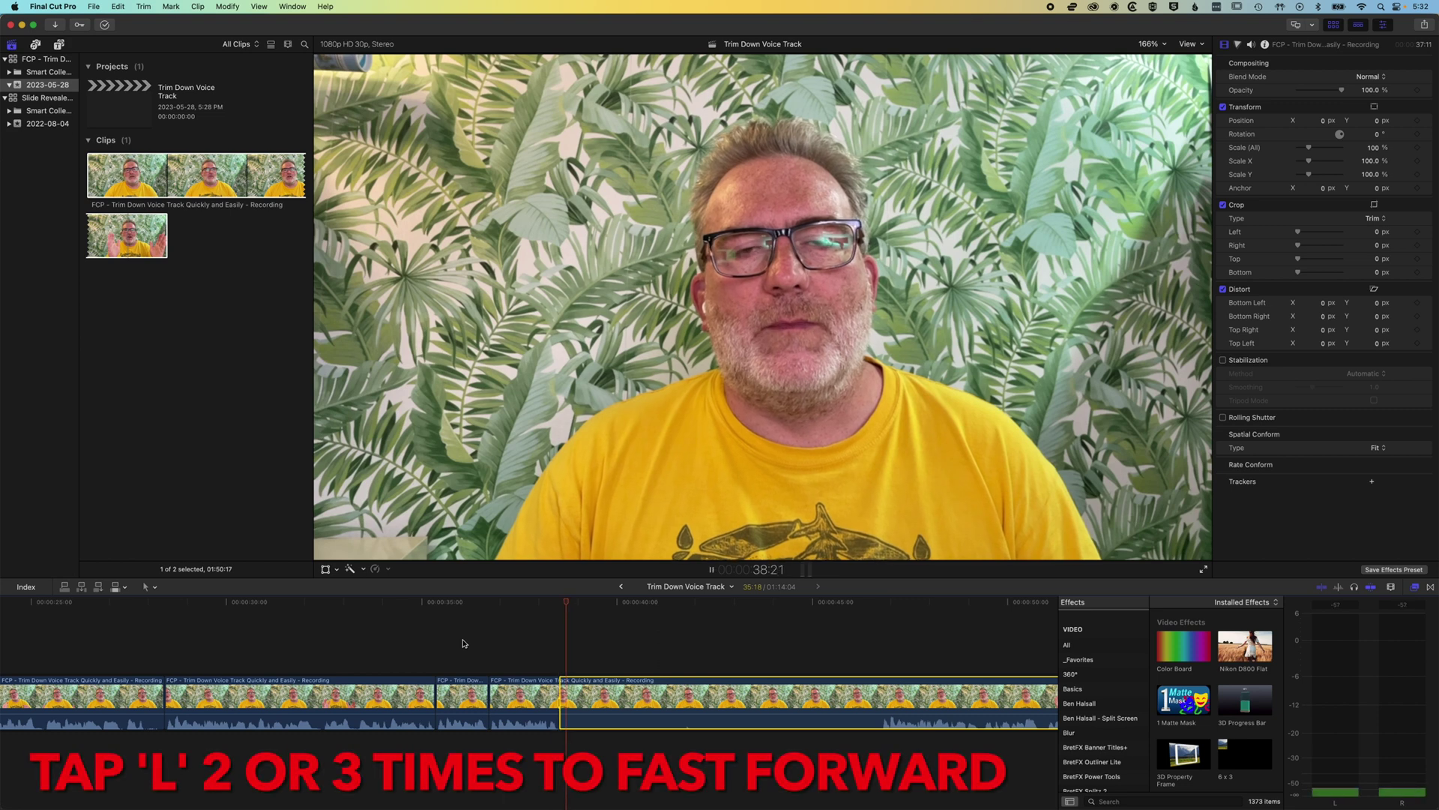
key(l)
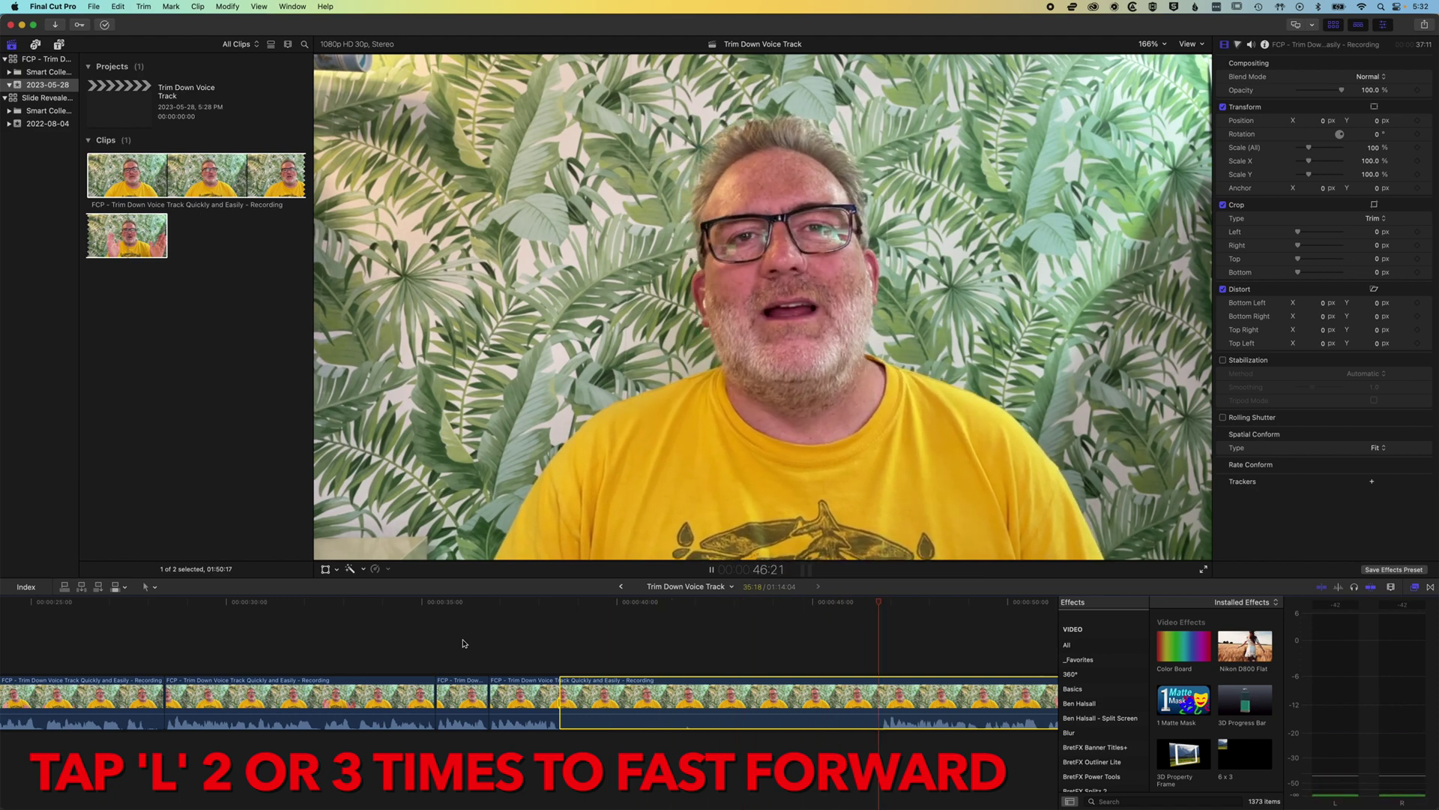
key(space)
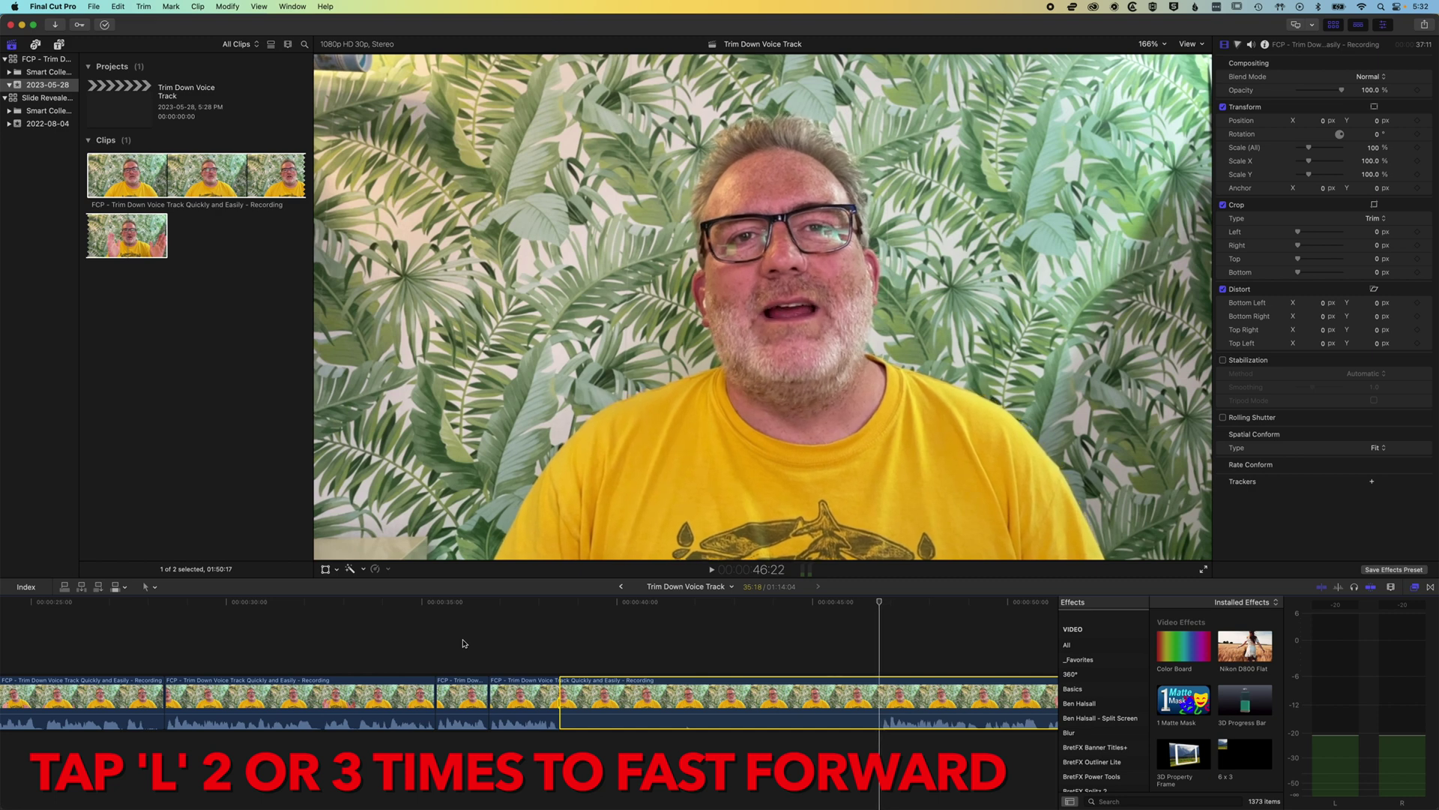
key(super+b)
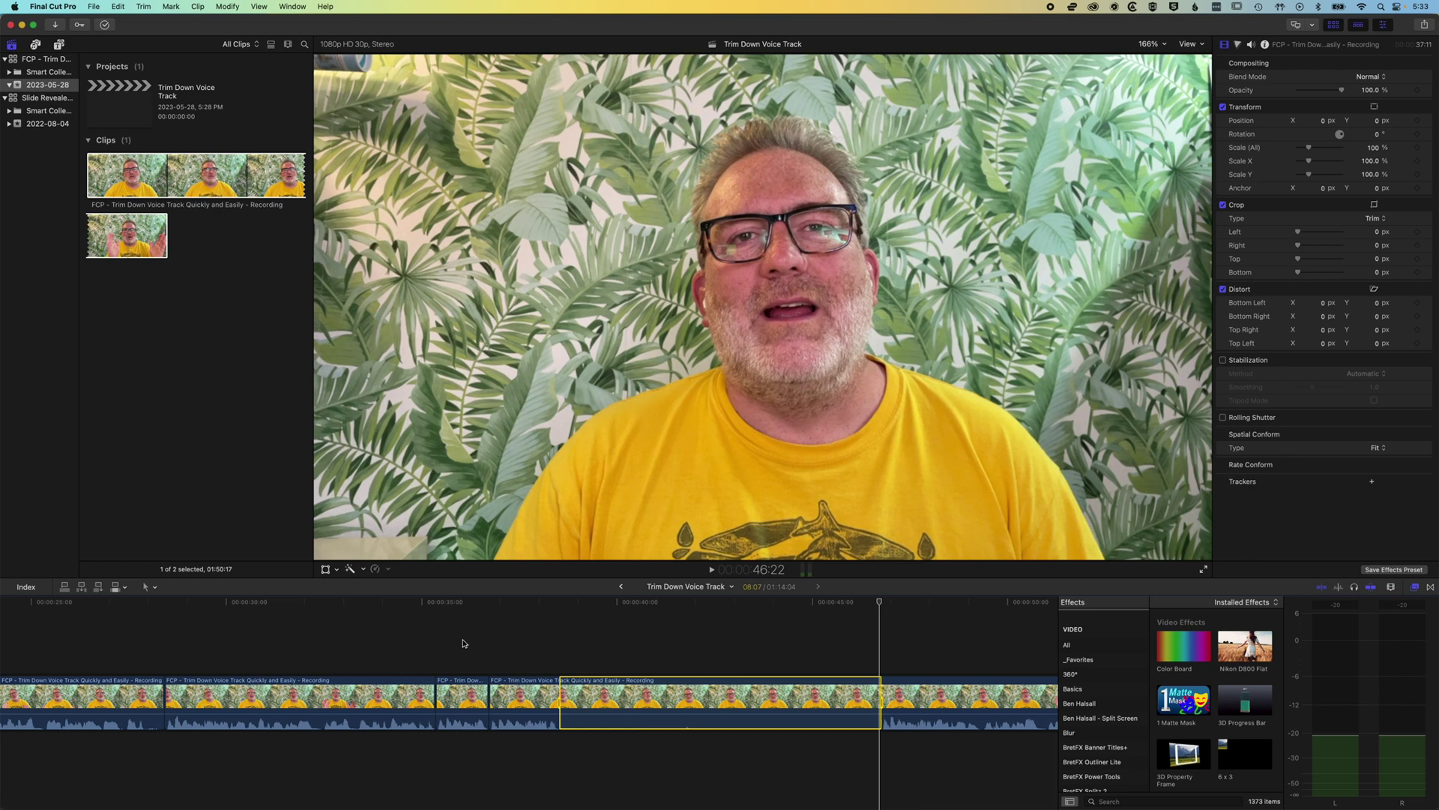
key(Delete)
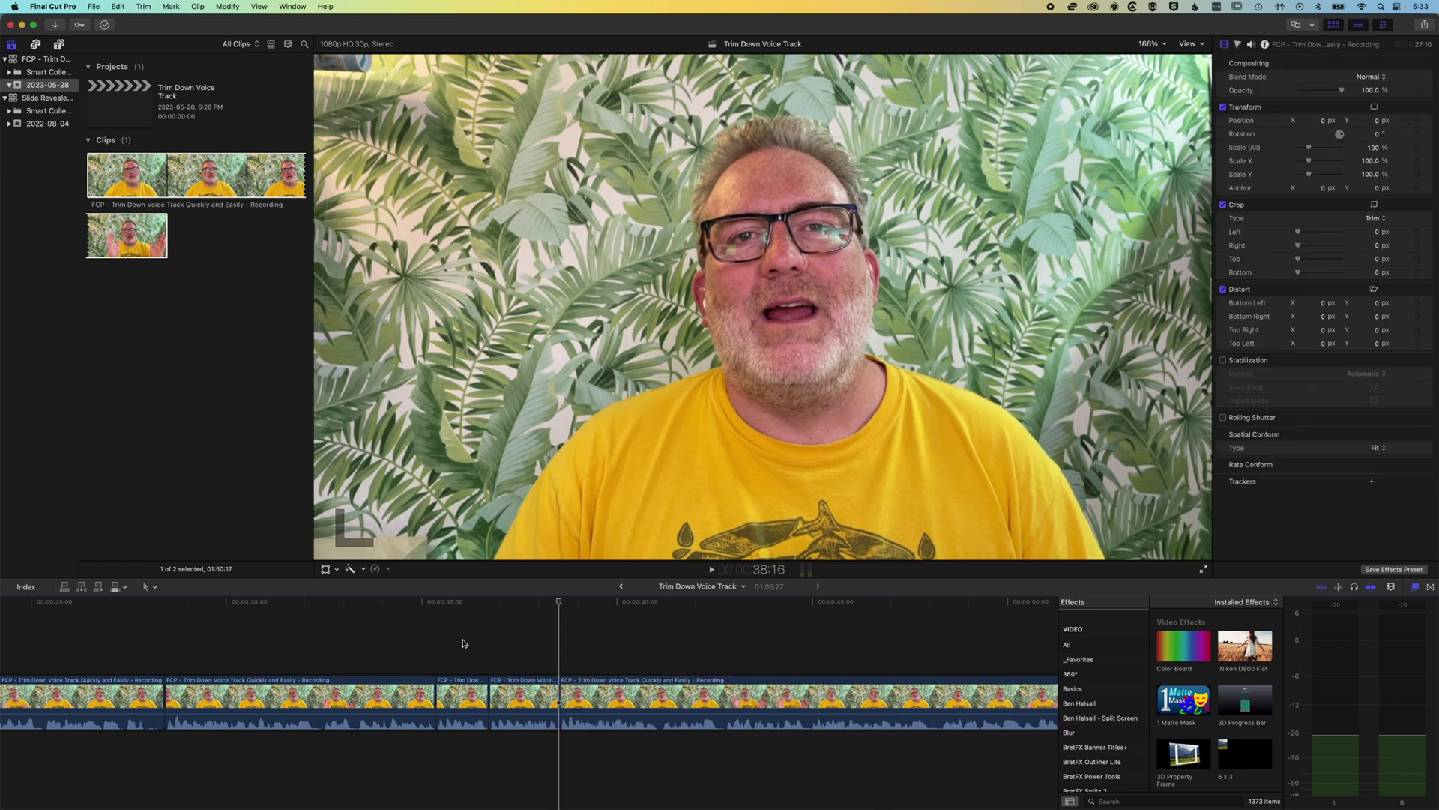
Fit the project in view, move the playhead back to 20:18, and select the first clip.
key(shift+z)
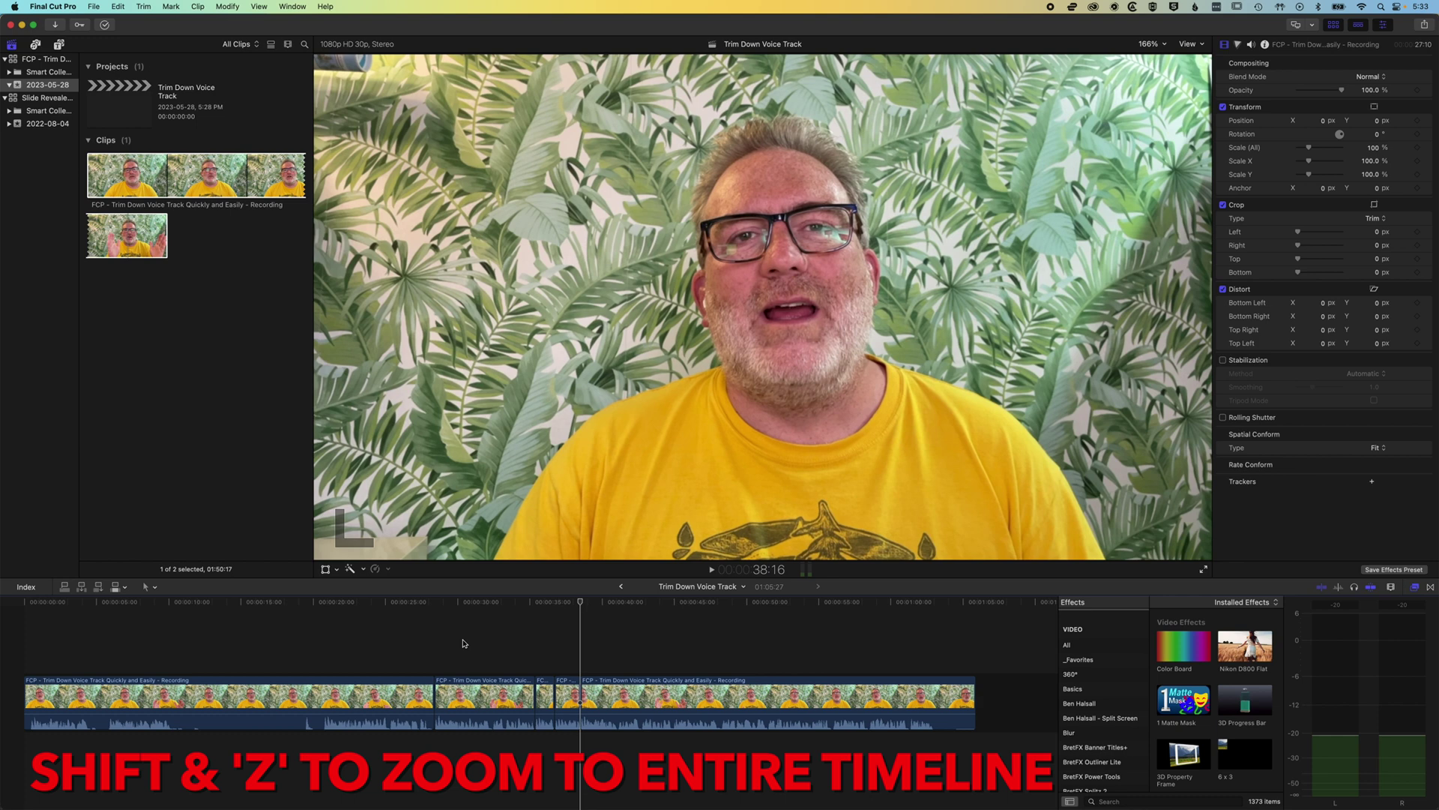
key(Up)
key(Up)
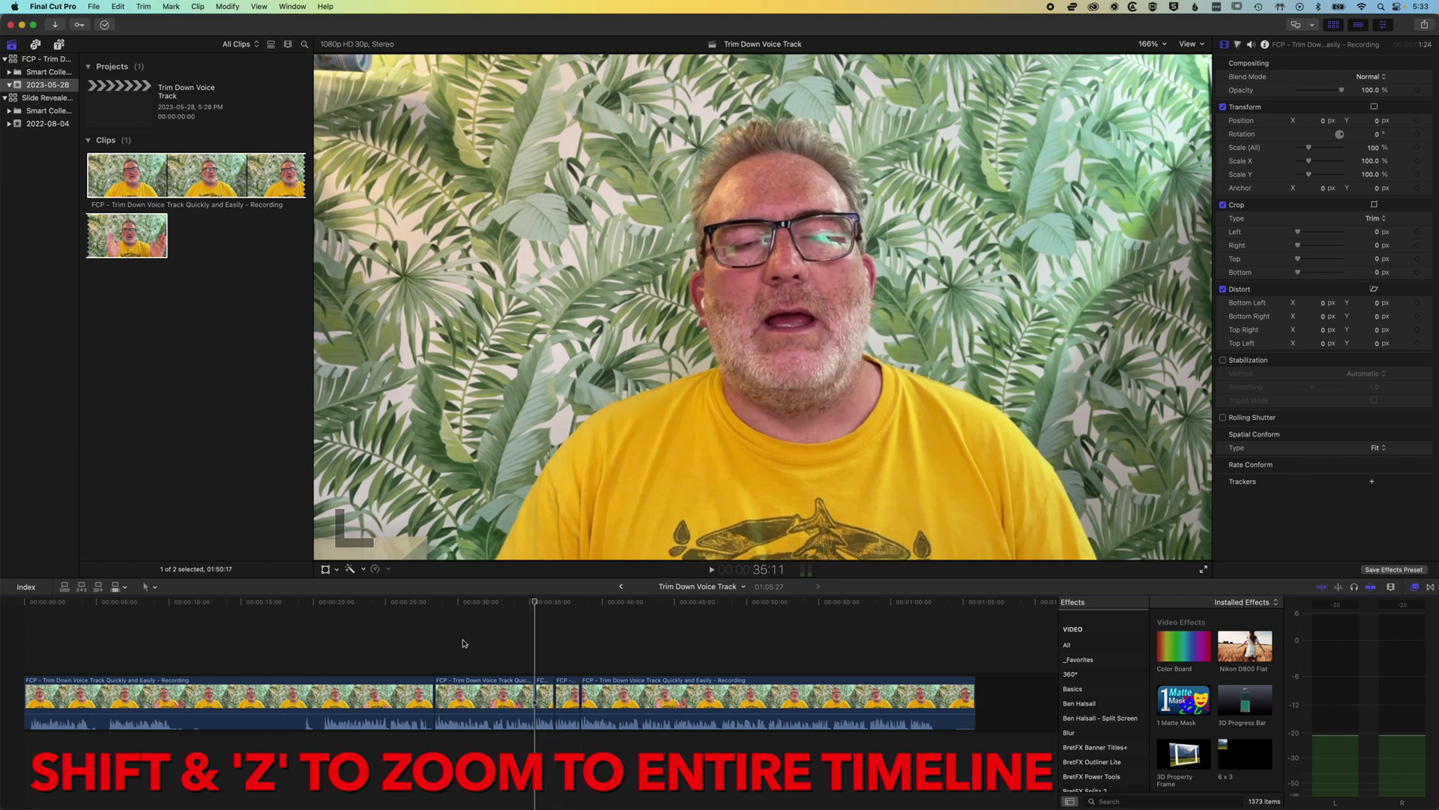
key(Up)
key(j)
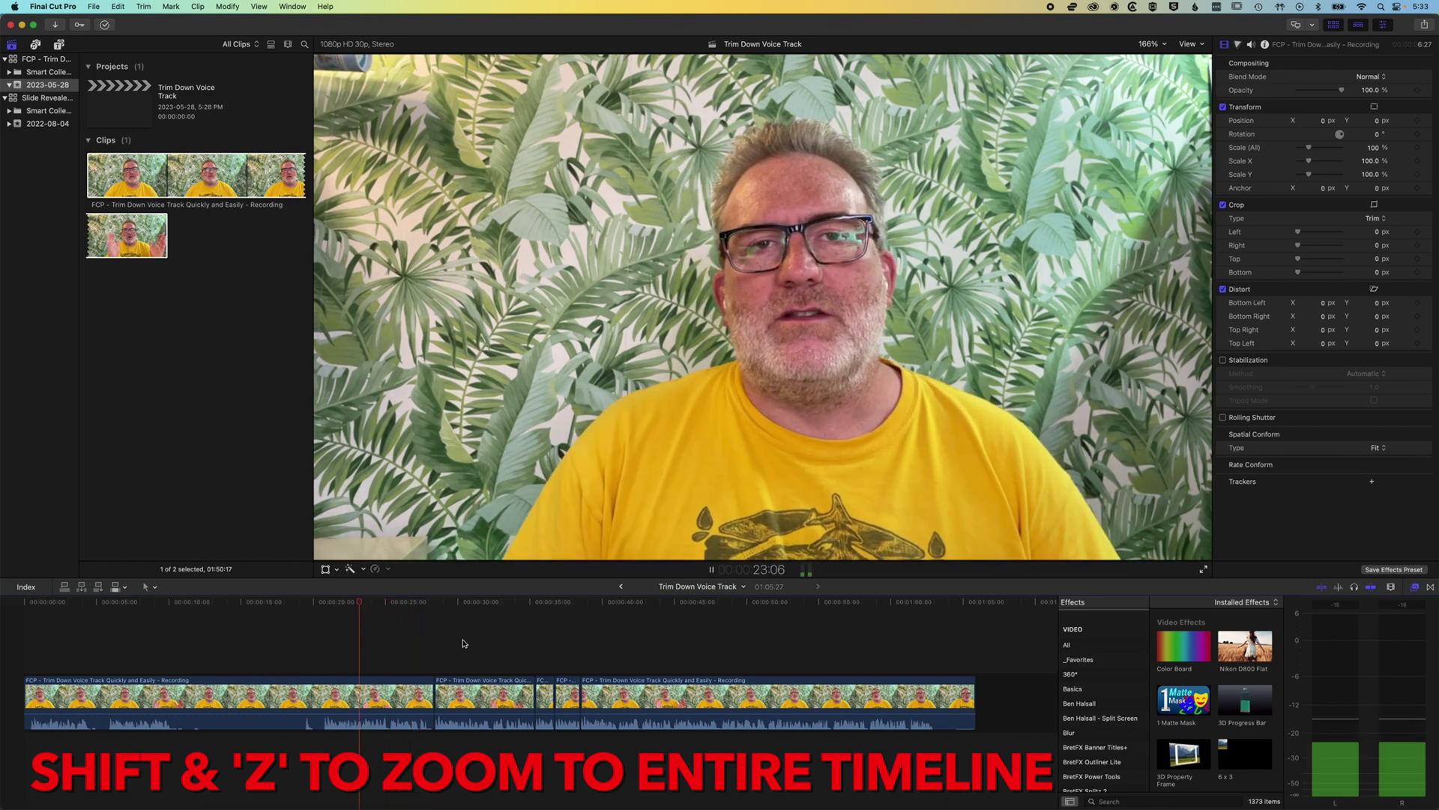
key(k)
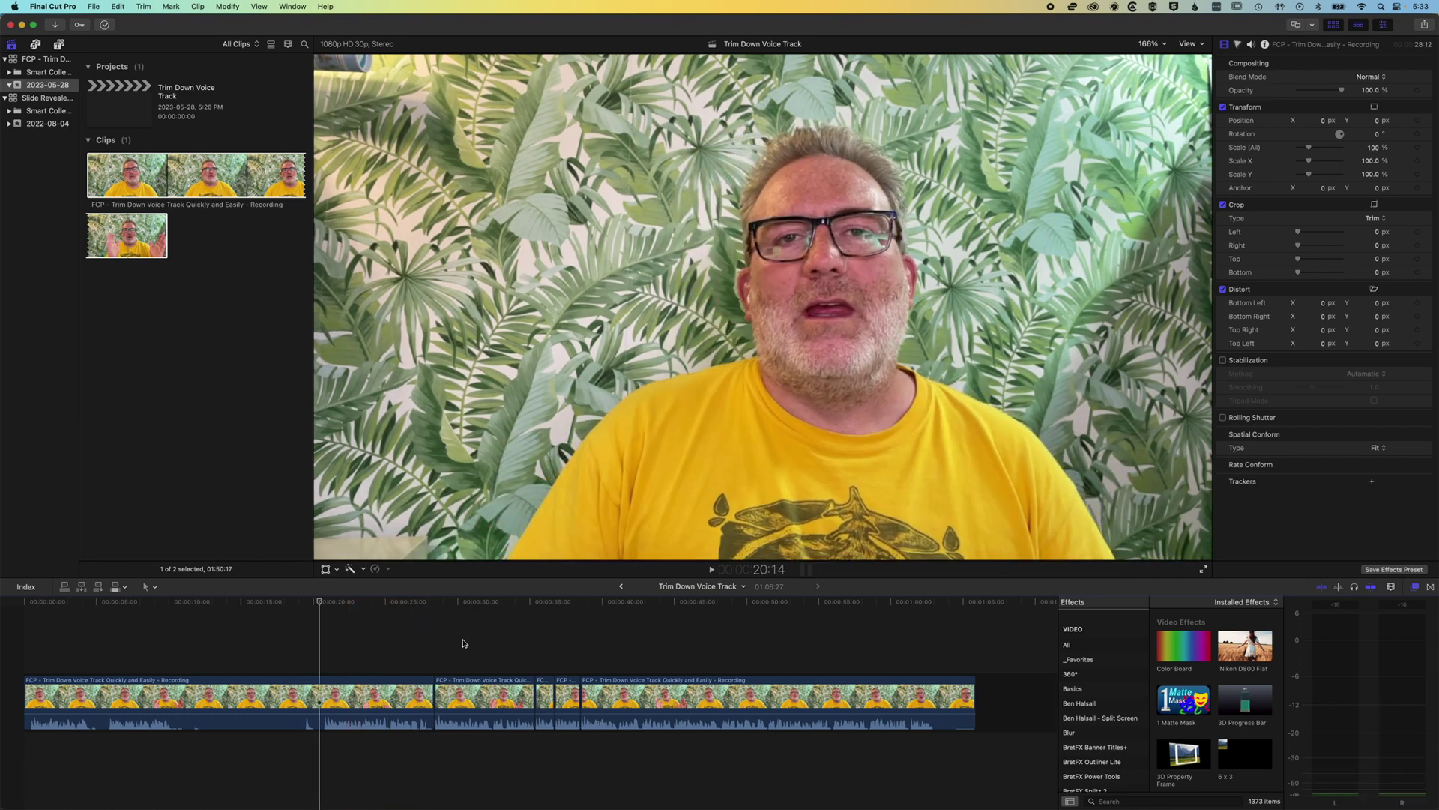
key(Right)
key(Right)
key(Right)
key(Right)
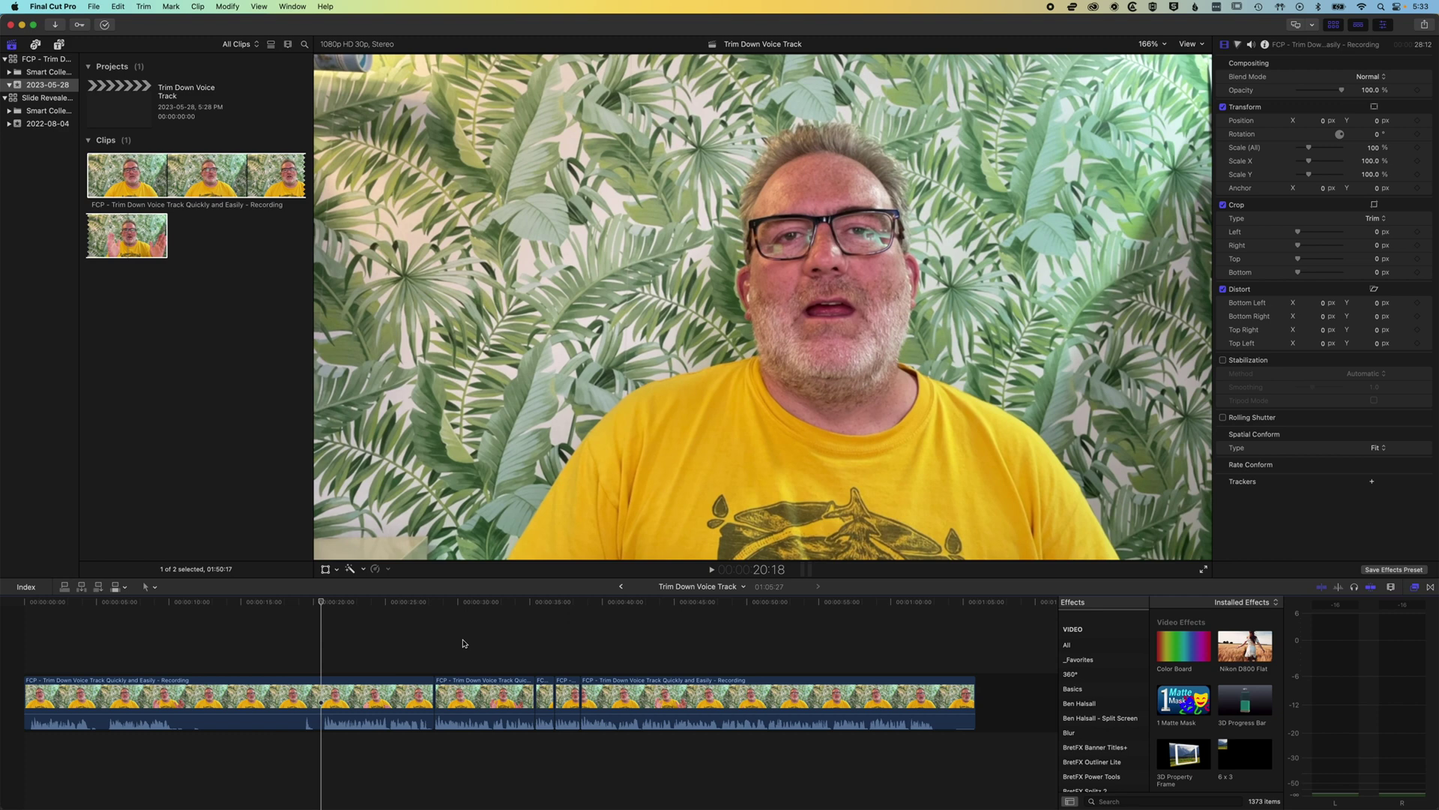
key(c)
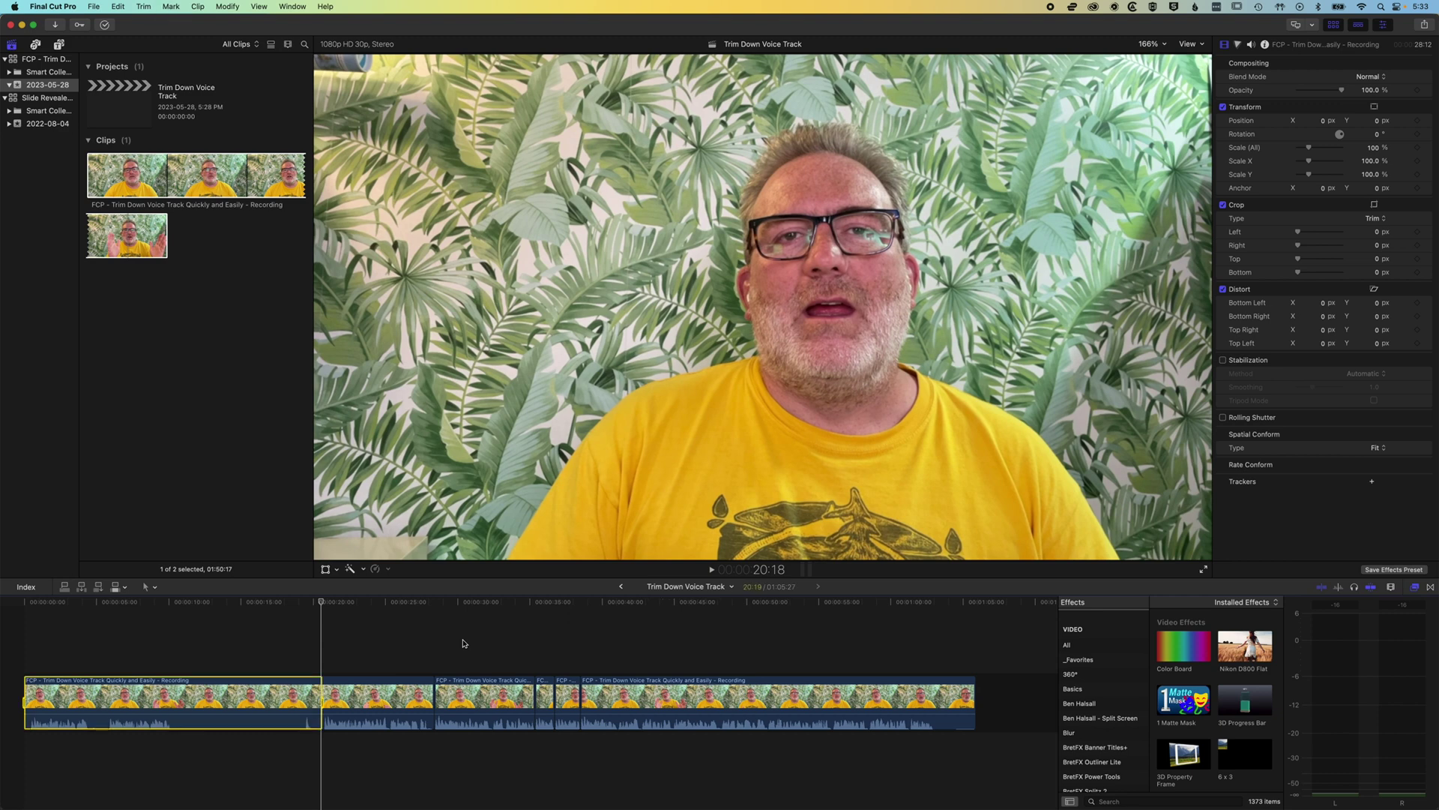
Blade the first clip at 10:08 and delete the stretch up to 20:18, leaving 55:16.
key(j)
key(j)
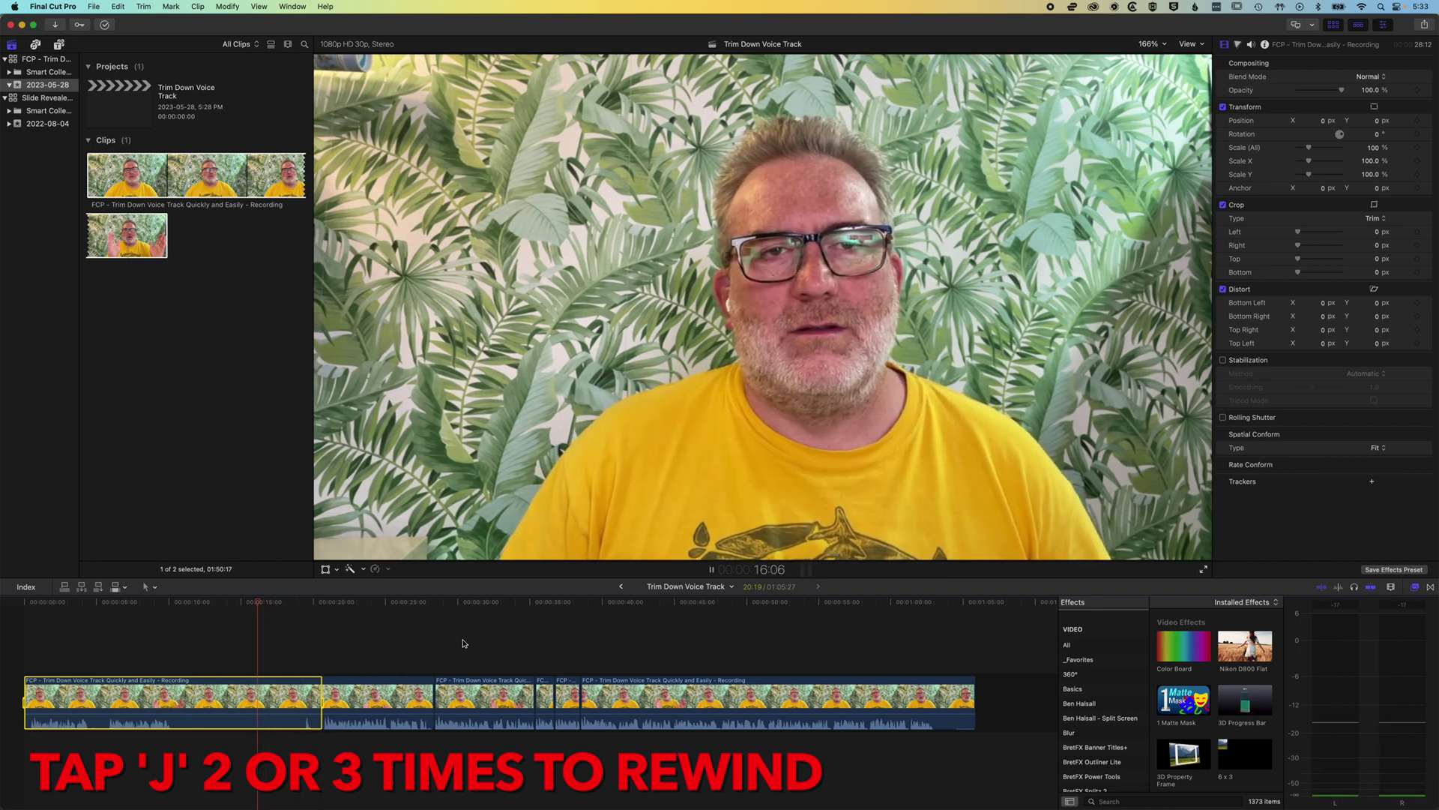
key(j)
key(k)
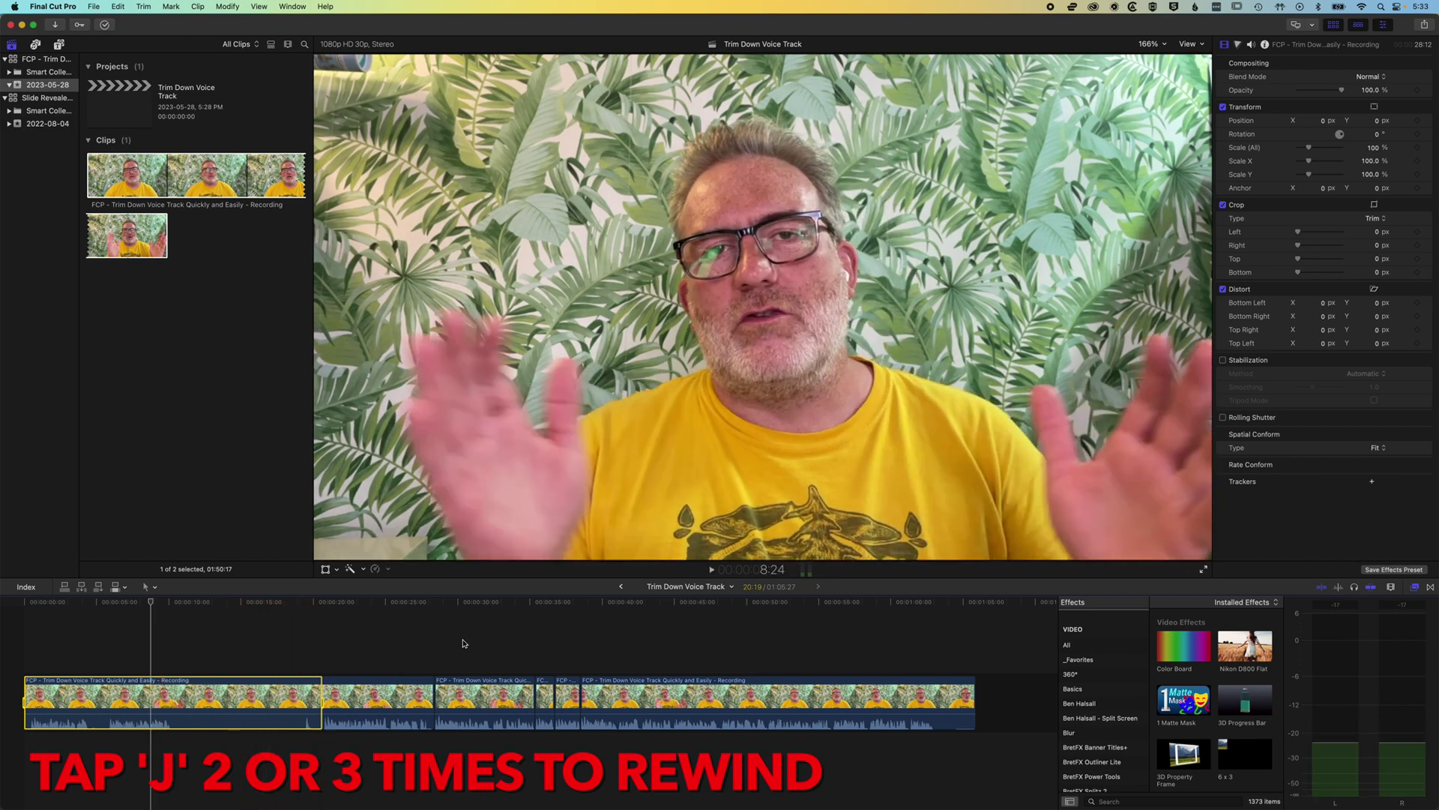
key(l)
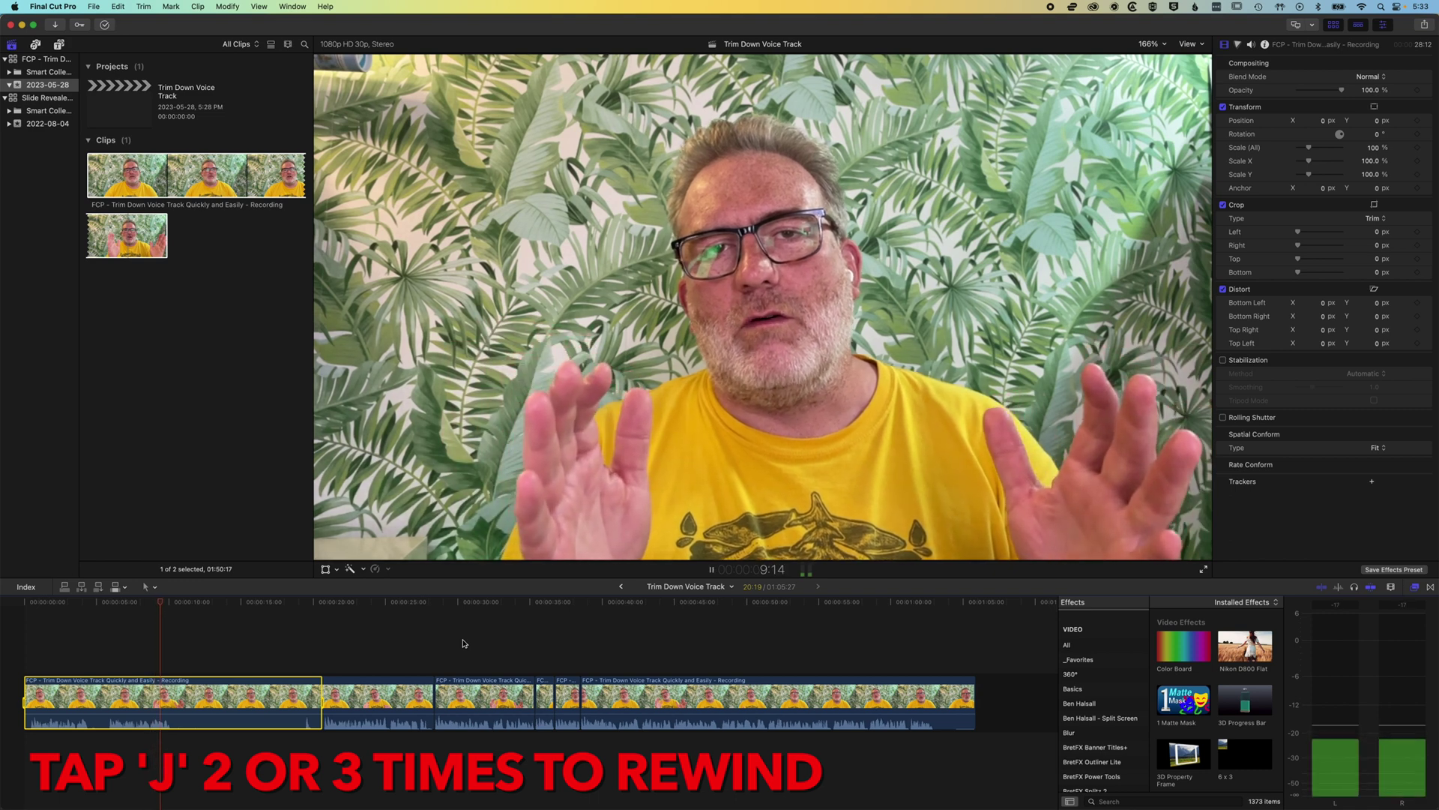
key(k)
key(Right)
key(Right)
key(super+b)
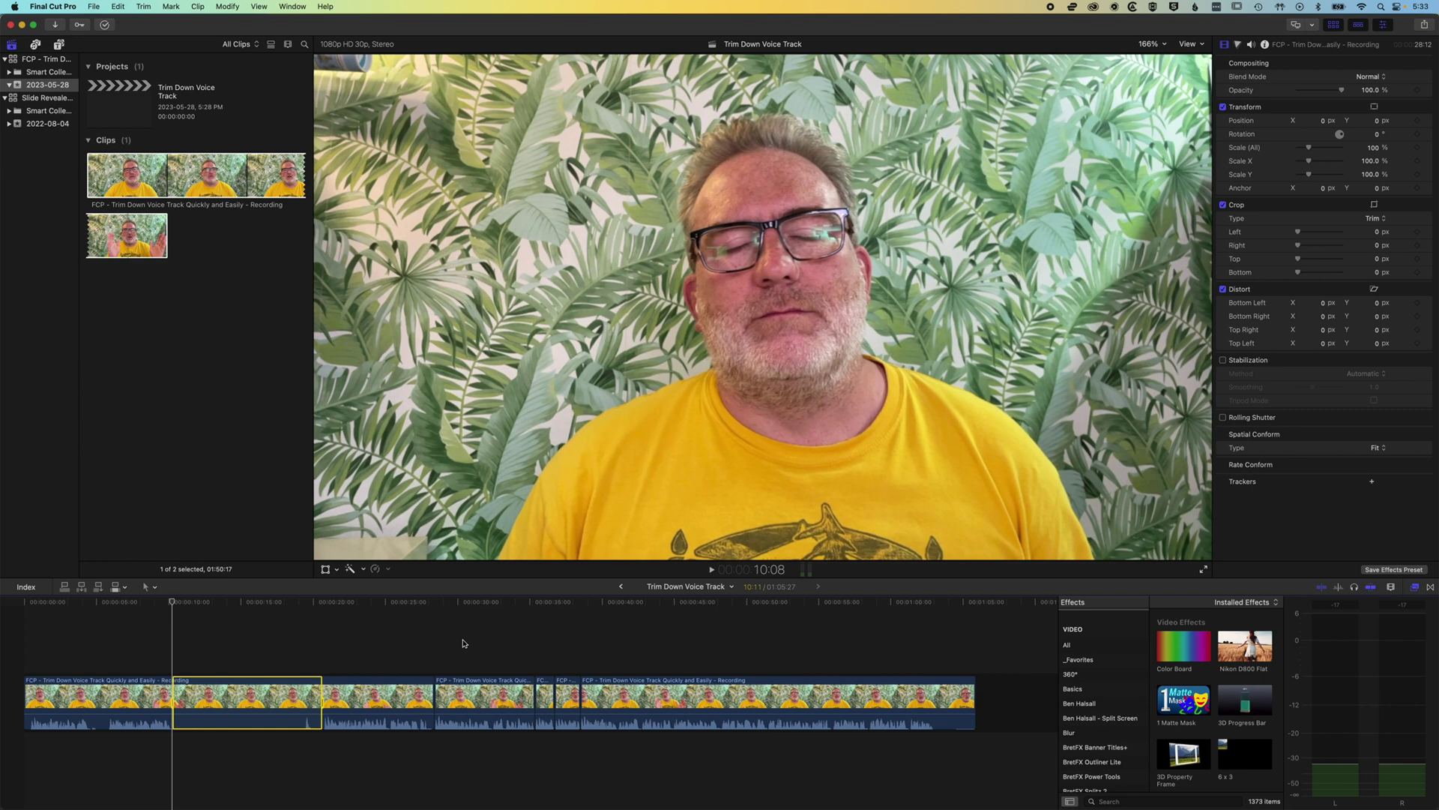
key(Delete)
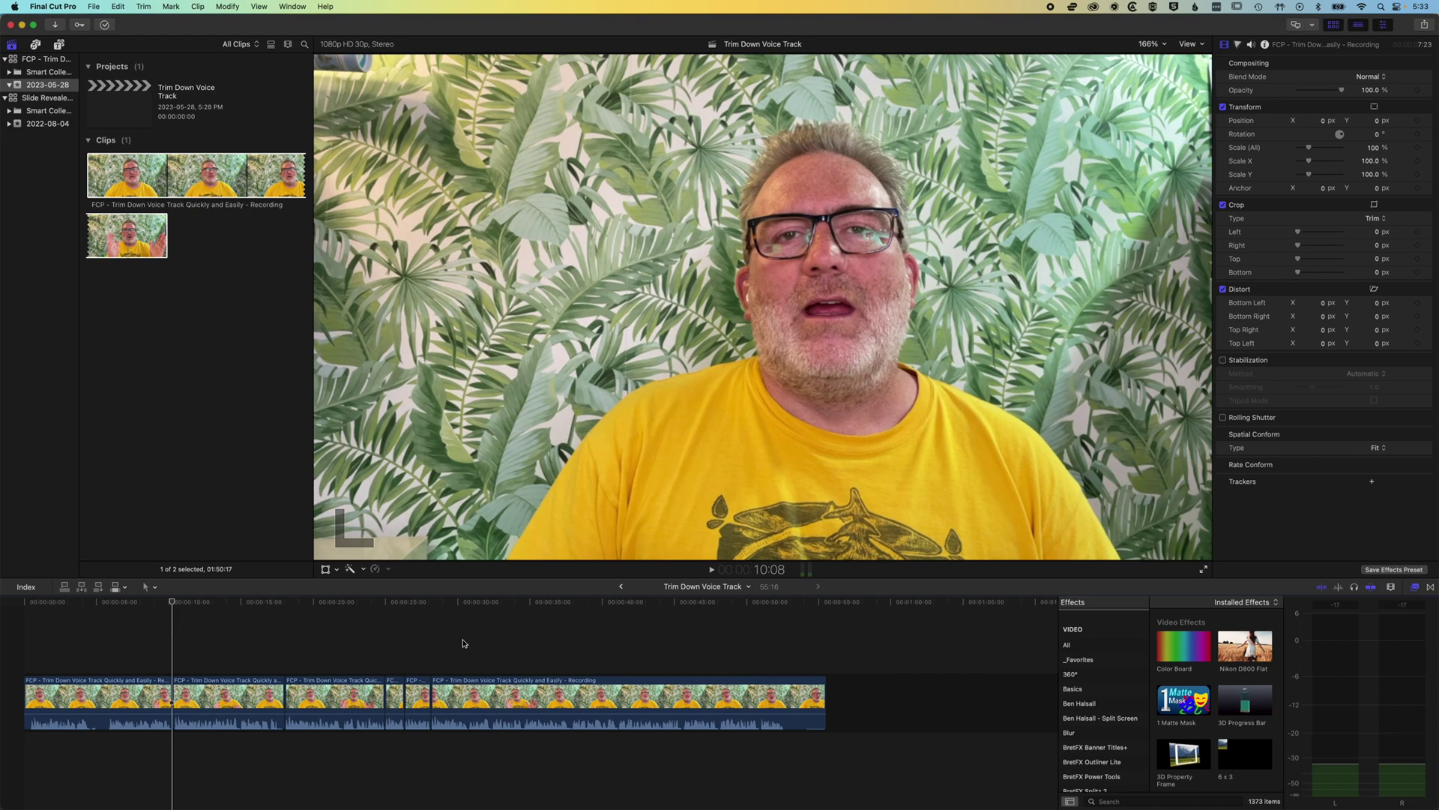
Blade the last clip at 52:23 and delete the 2:23 tail after it.
key(Down)
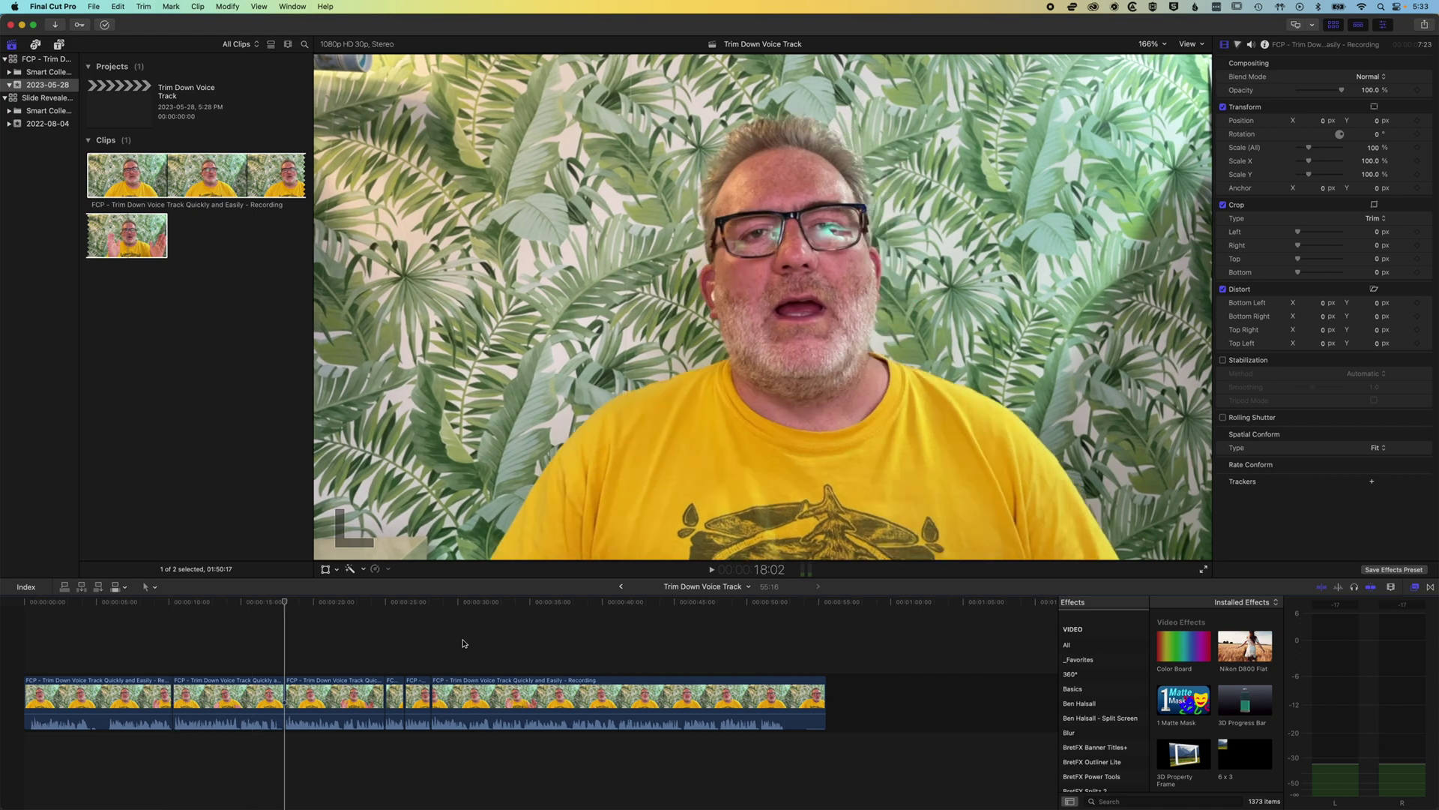
key(Down)
key(Down)
key(Down)
key(Down)
key(Down)
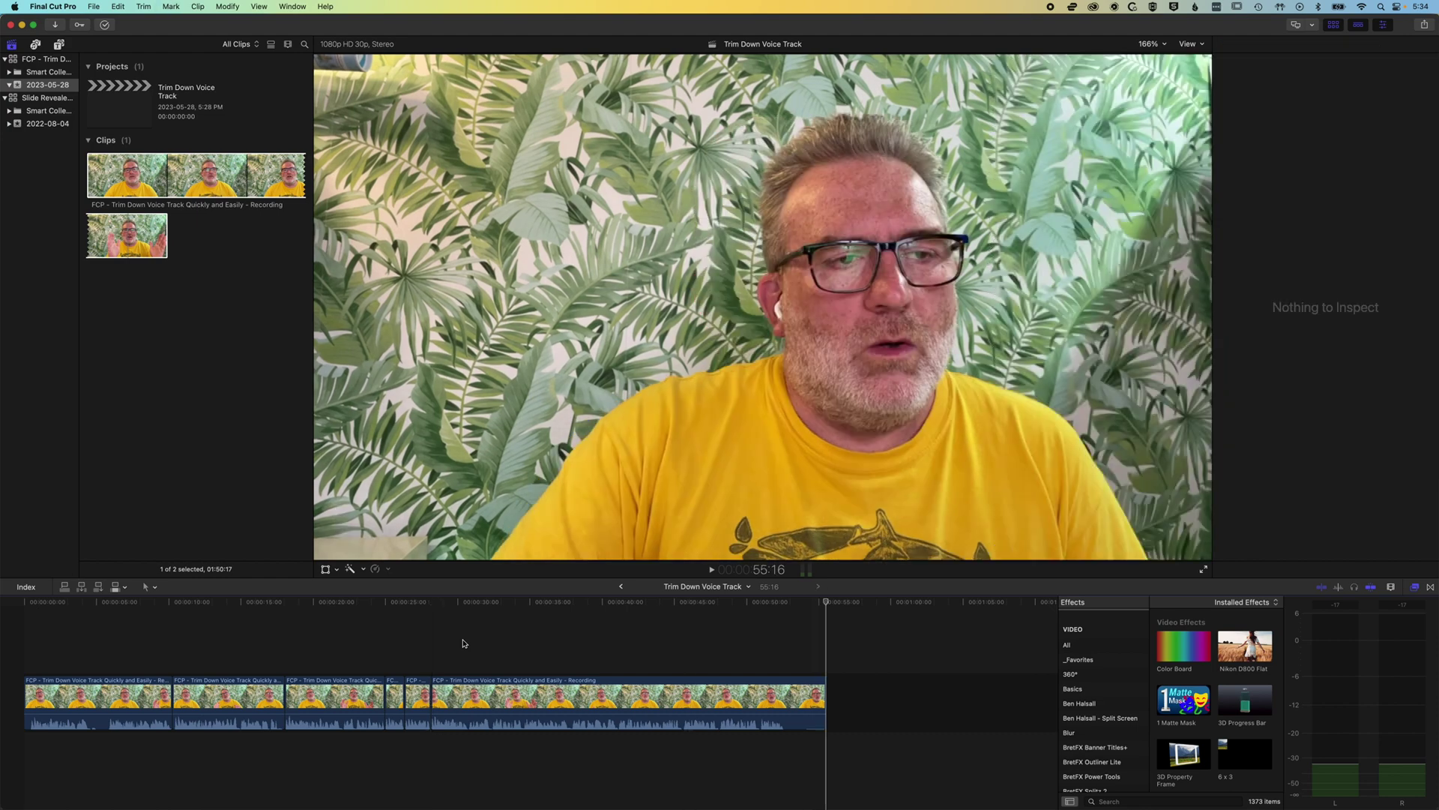
key(j)
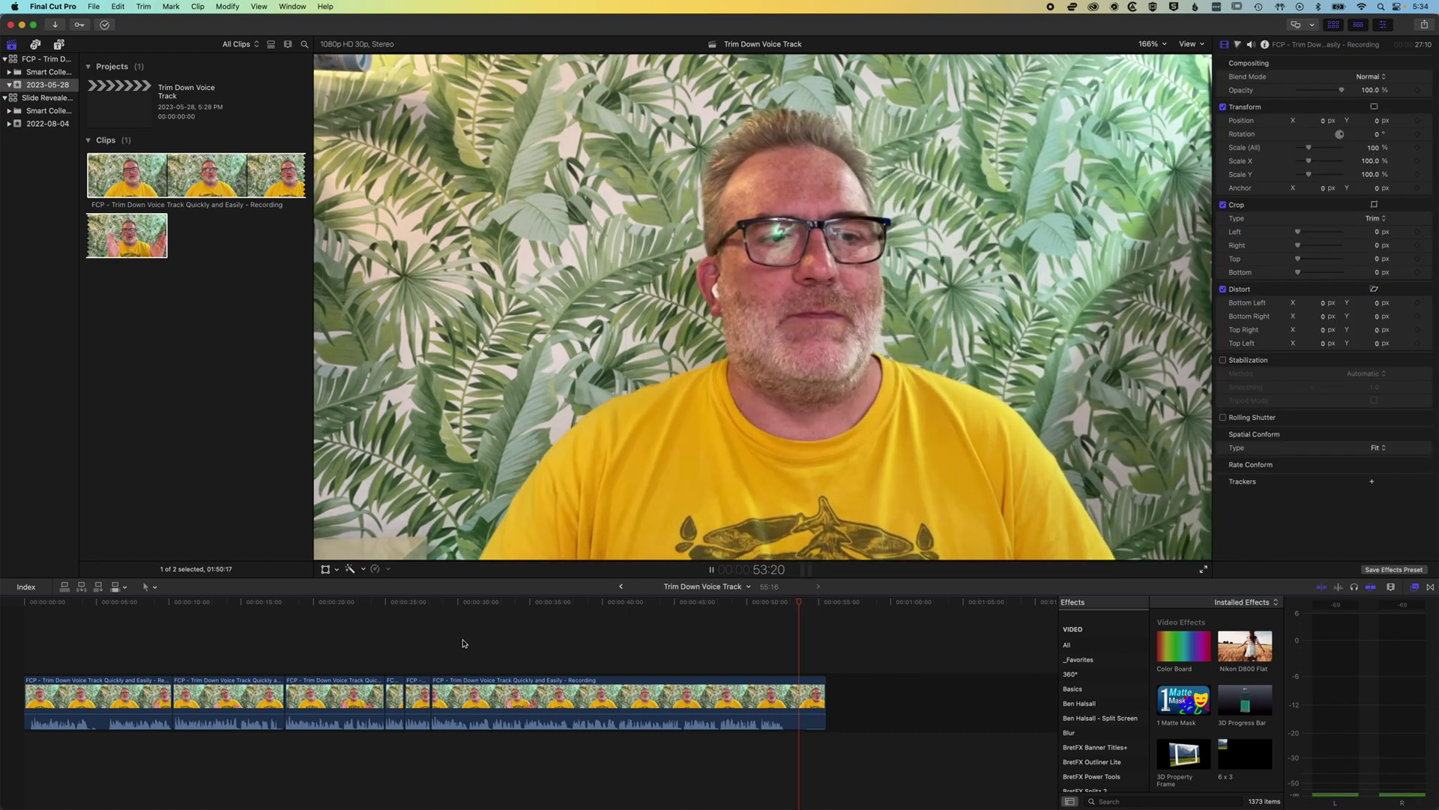
key(k)
key(Right)
key(Right)
key(Right)
key(Right)
key(Right)
key(Right)
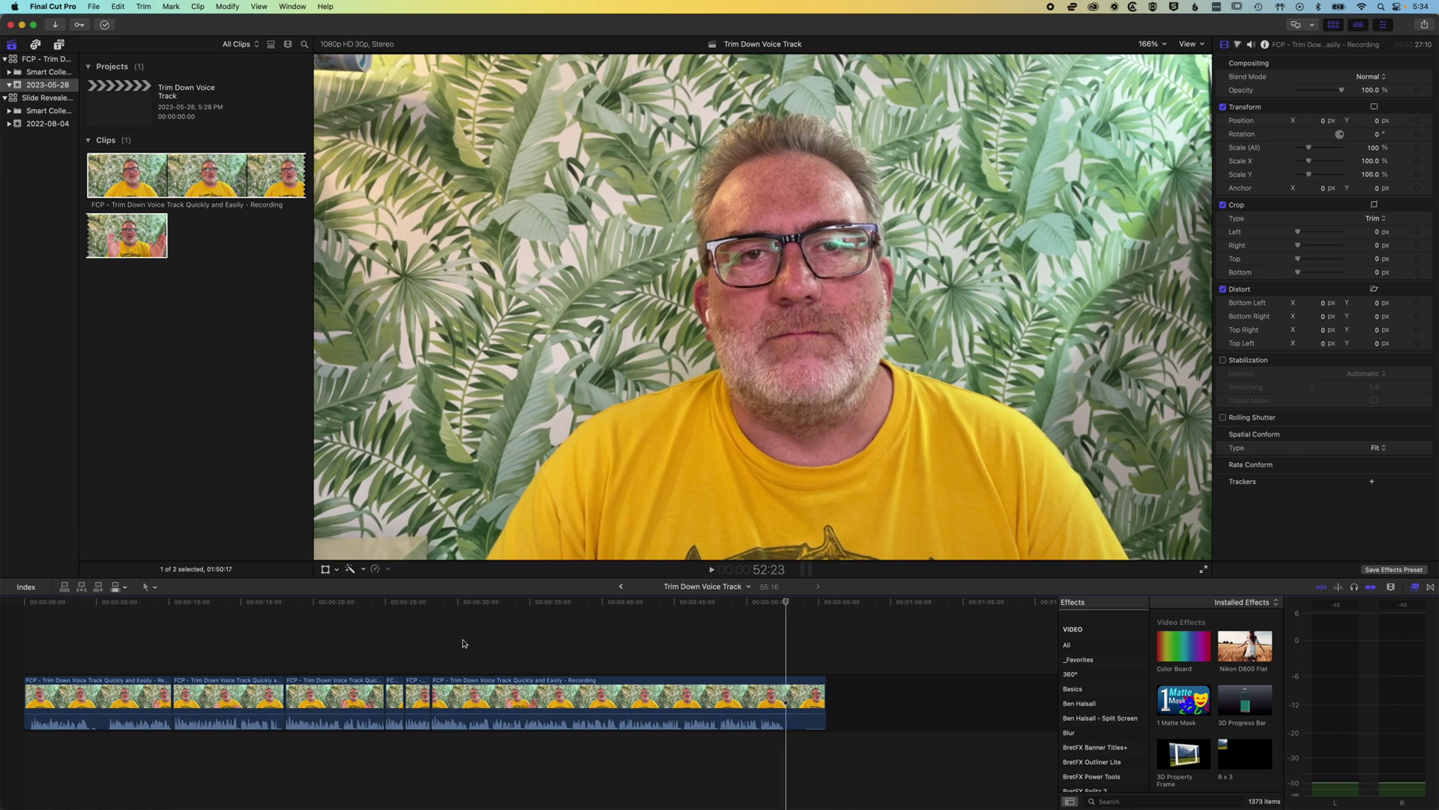
key(super+b)
key(Delete)
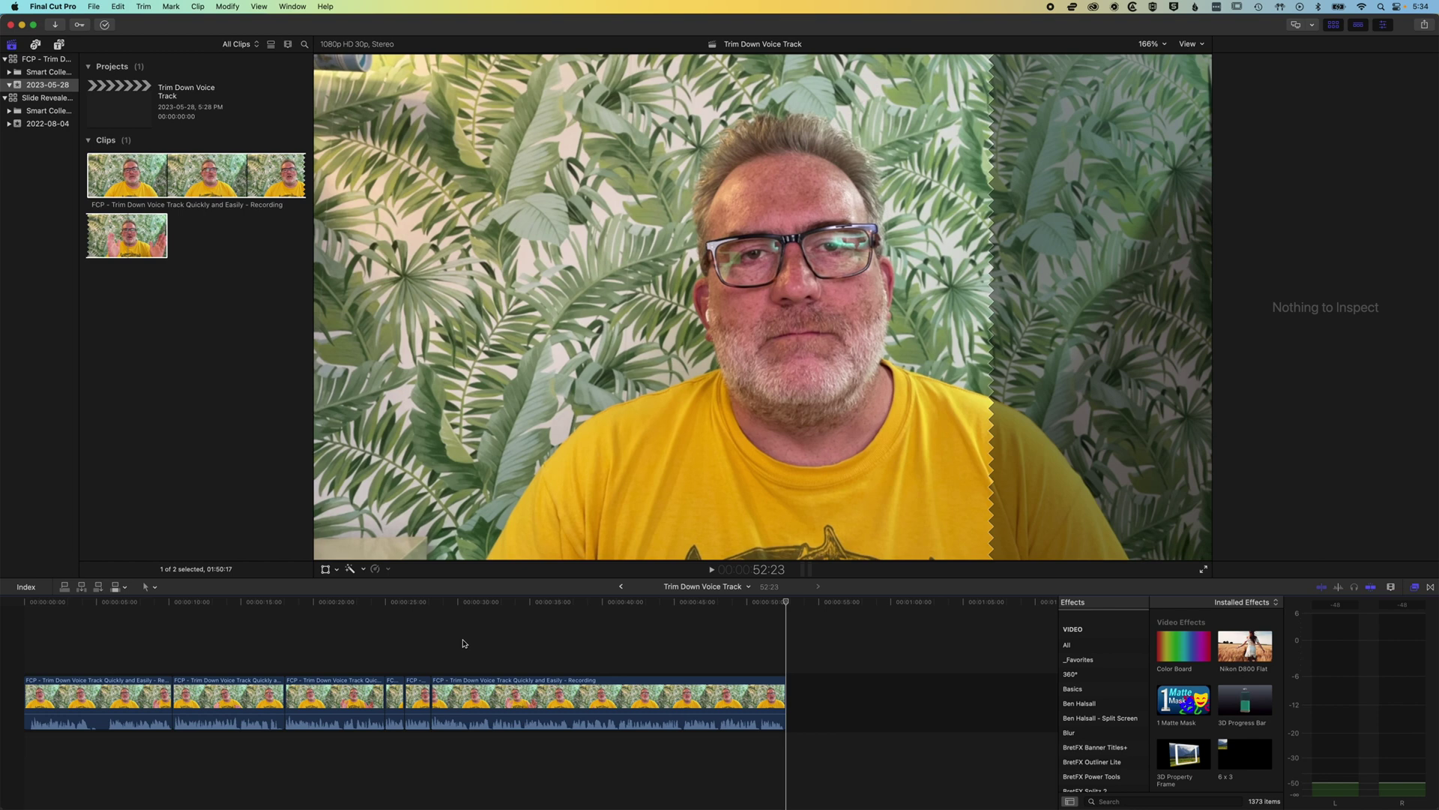
Trim the first 11 frames off the timeline start, bringing the project to 52:12, then play it back.
key(Home)
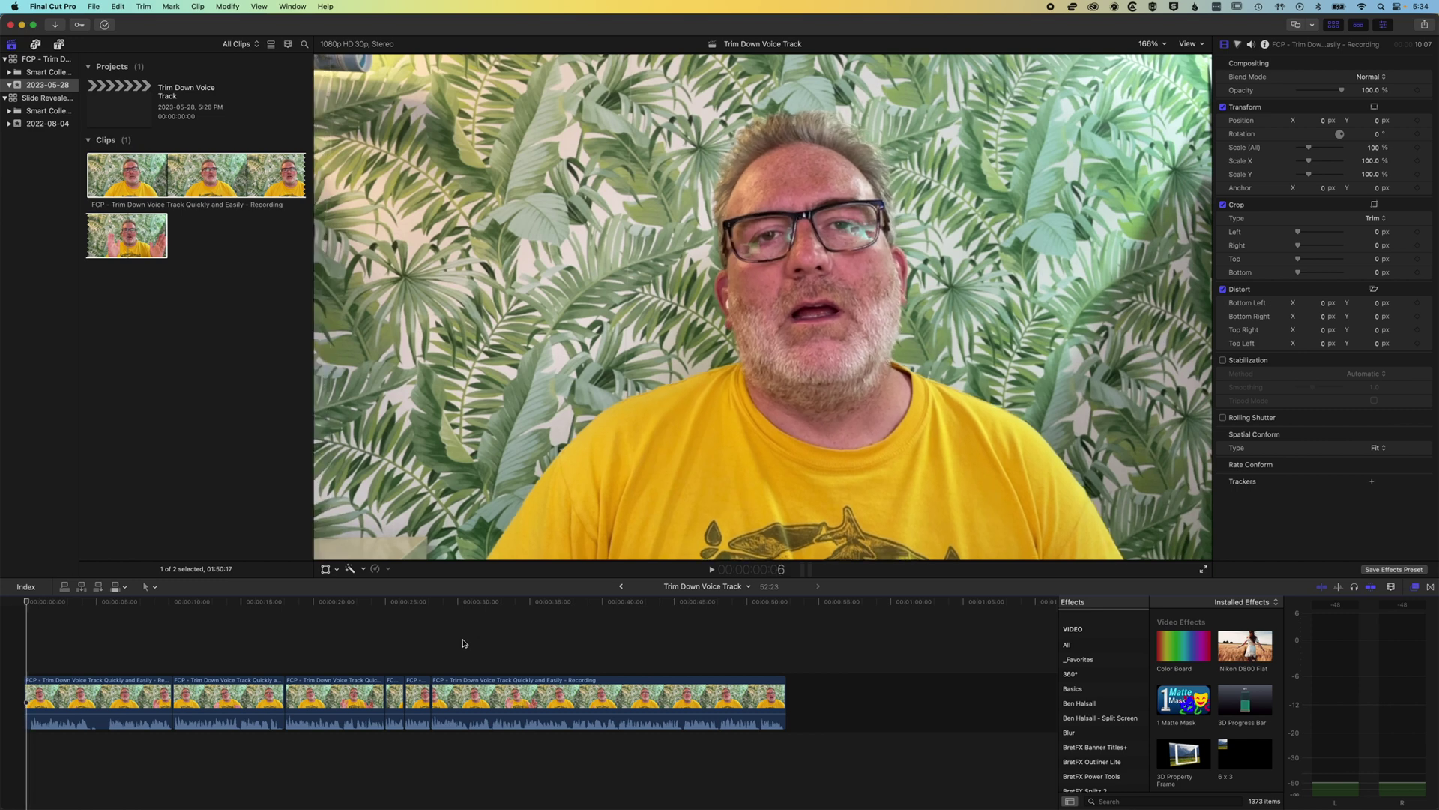
key(Left)
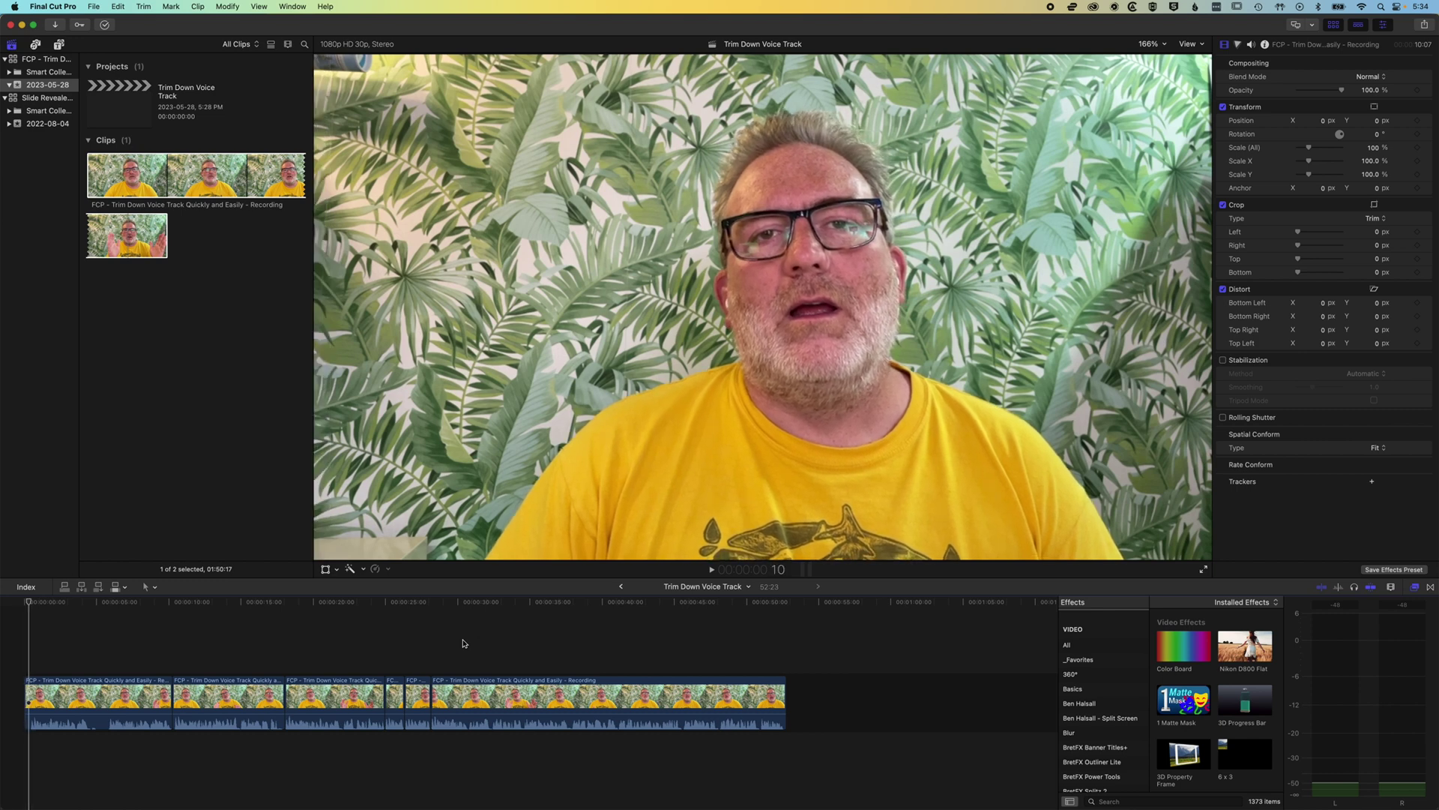
key(o)
key(Delete)
key(space)
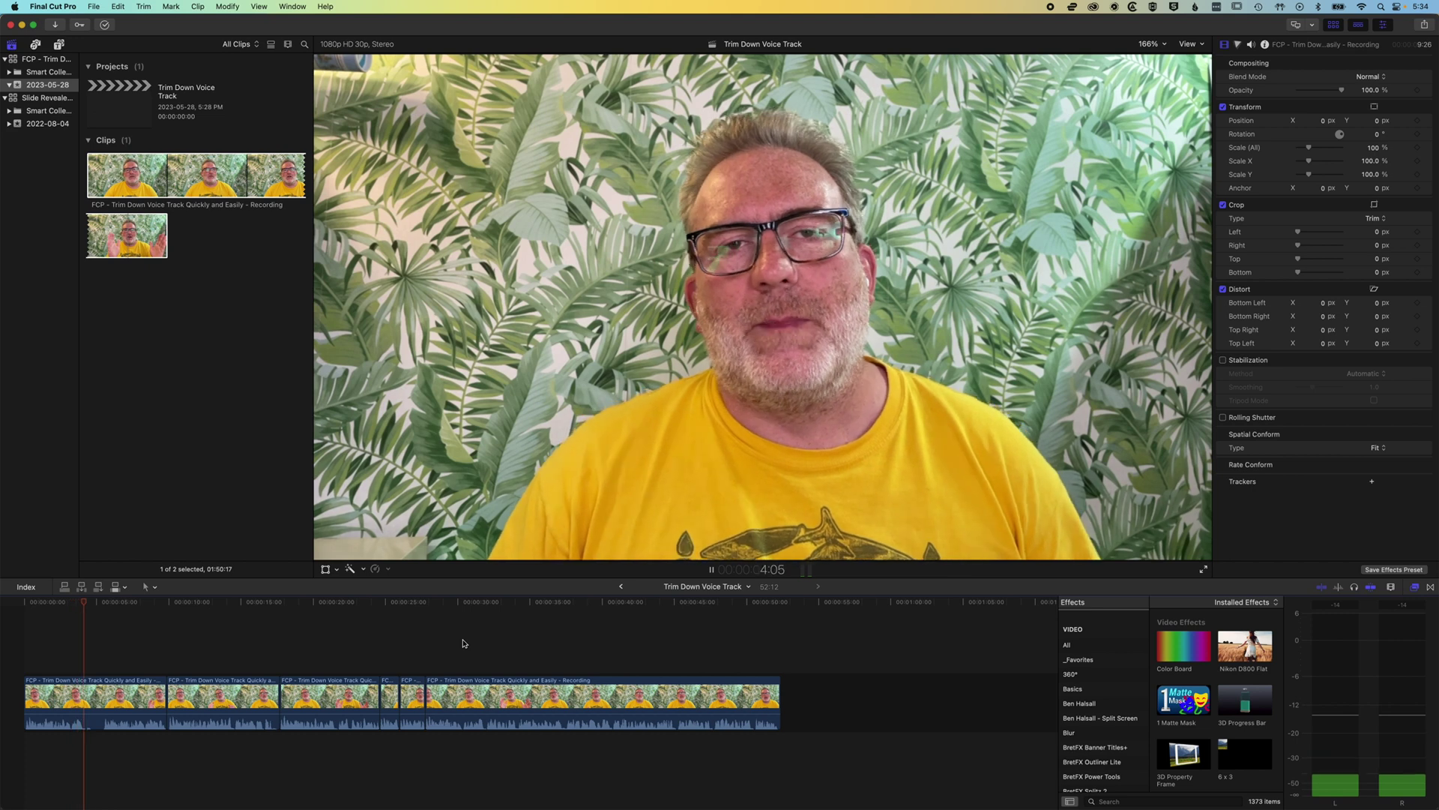
Split the clip at 4:05 and 5:12, delete the 1:08 piece between, and review playback.
key(space)
key(Left)
key(super+b)
key(space)
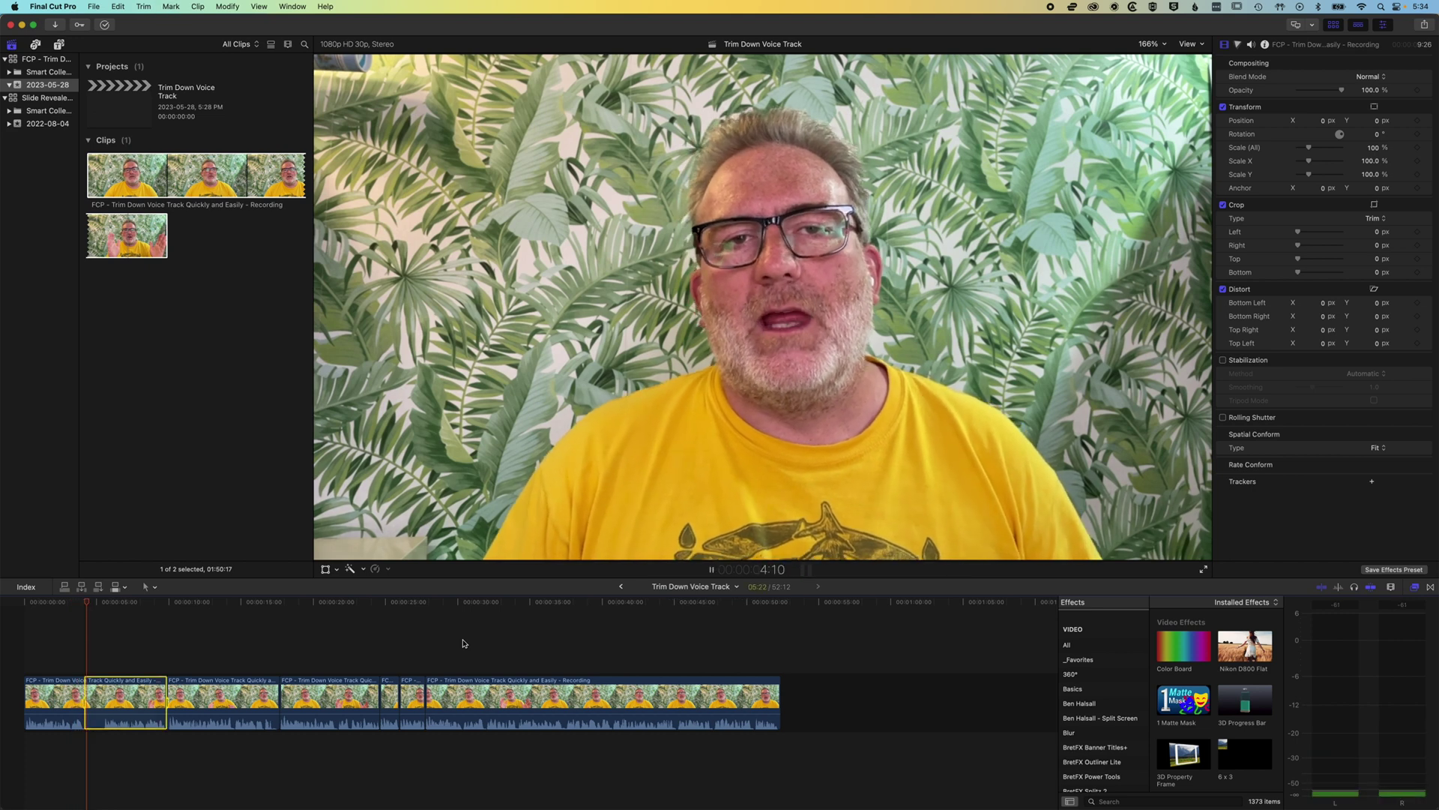
key(Left)
key(Left)
key(Left)
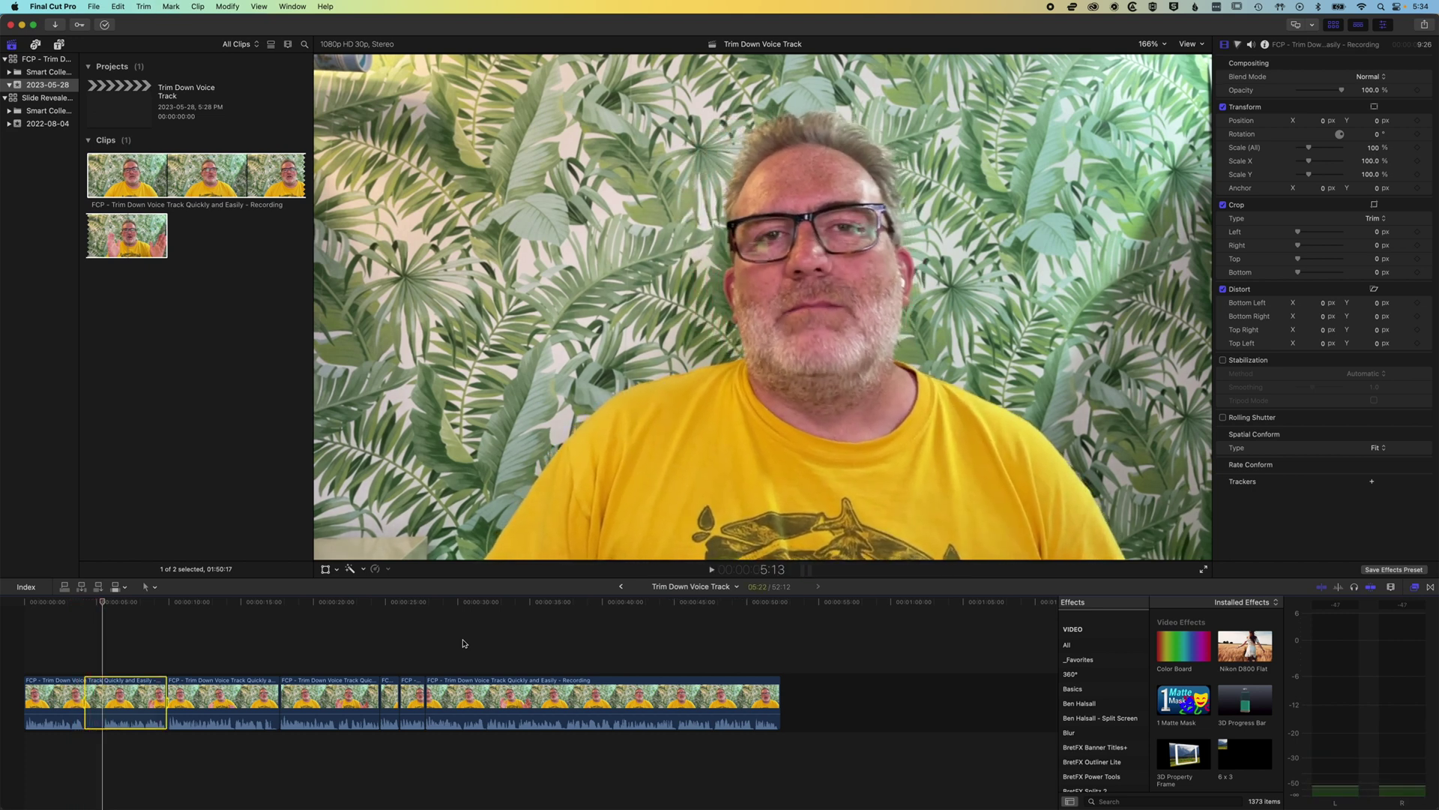
key(super+b)
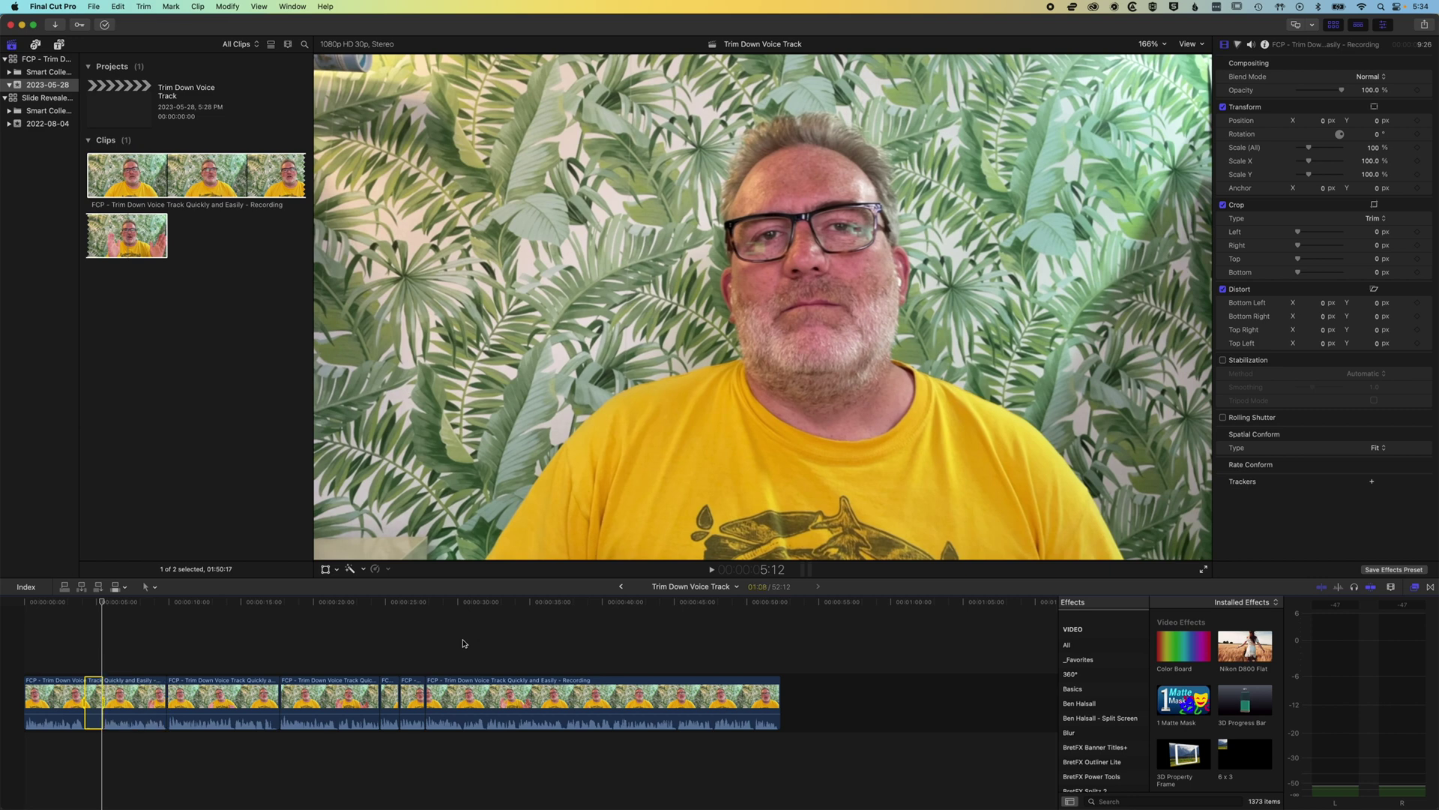
key(Delete)
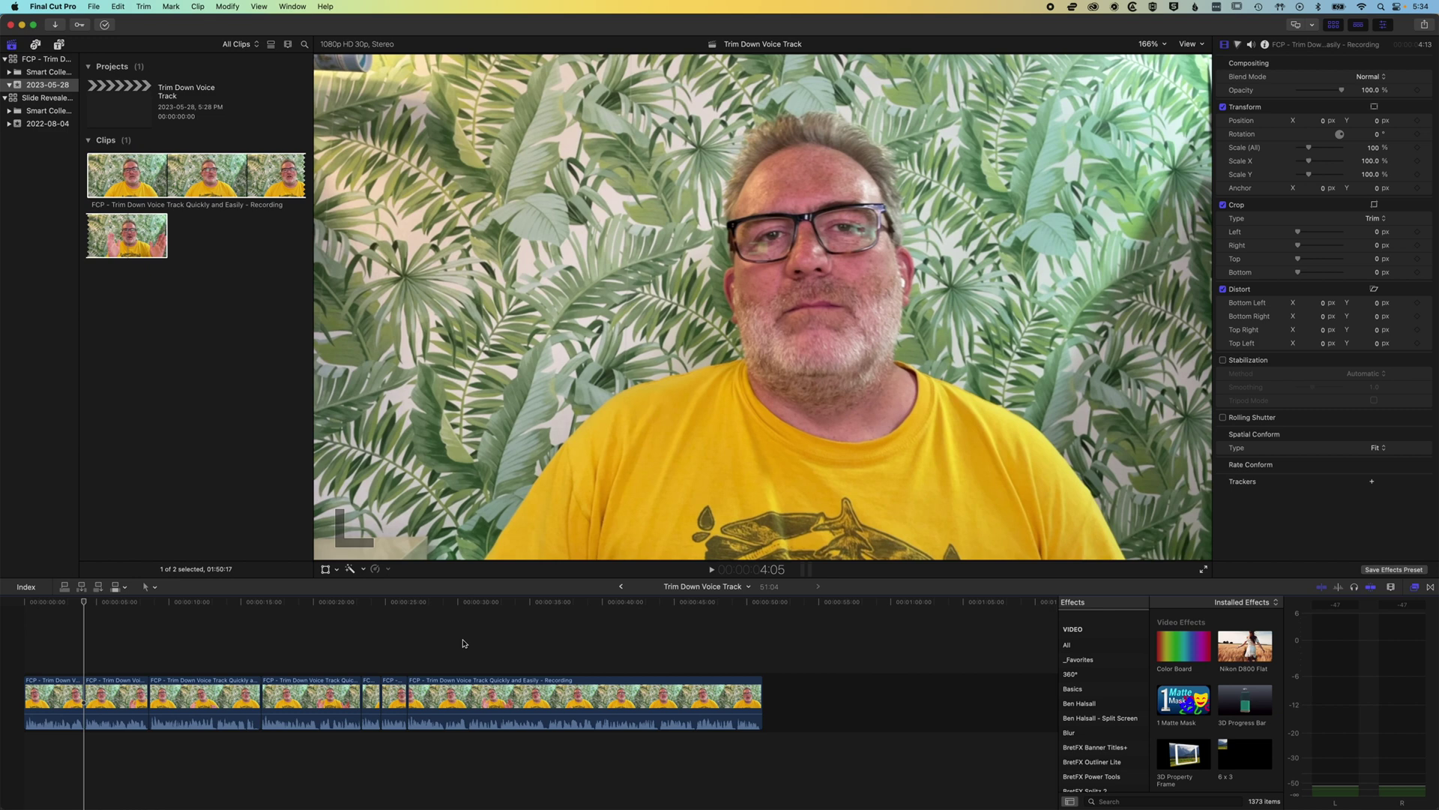
key(l)
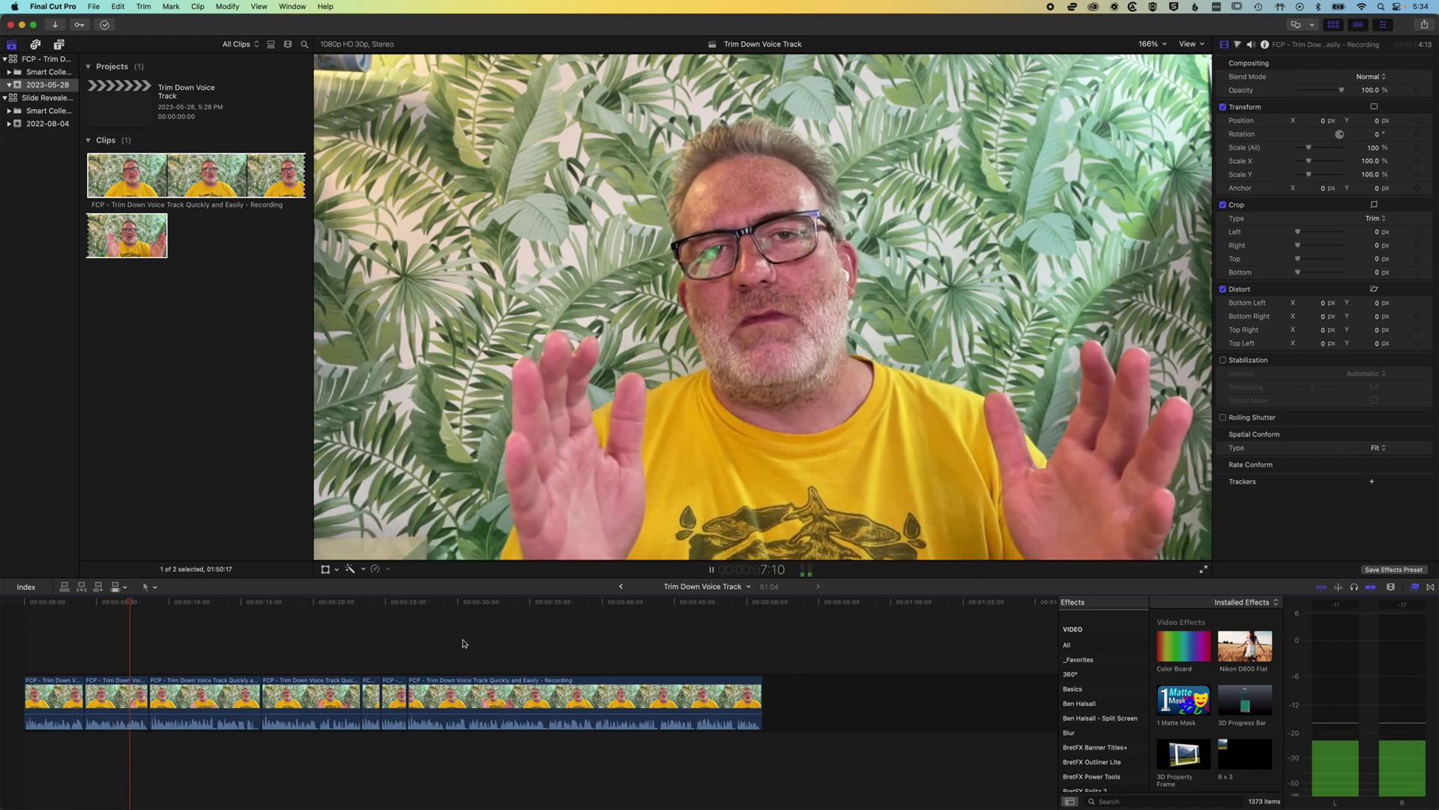
key(k)
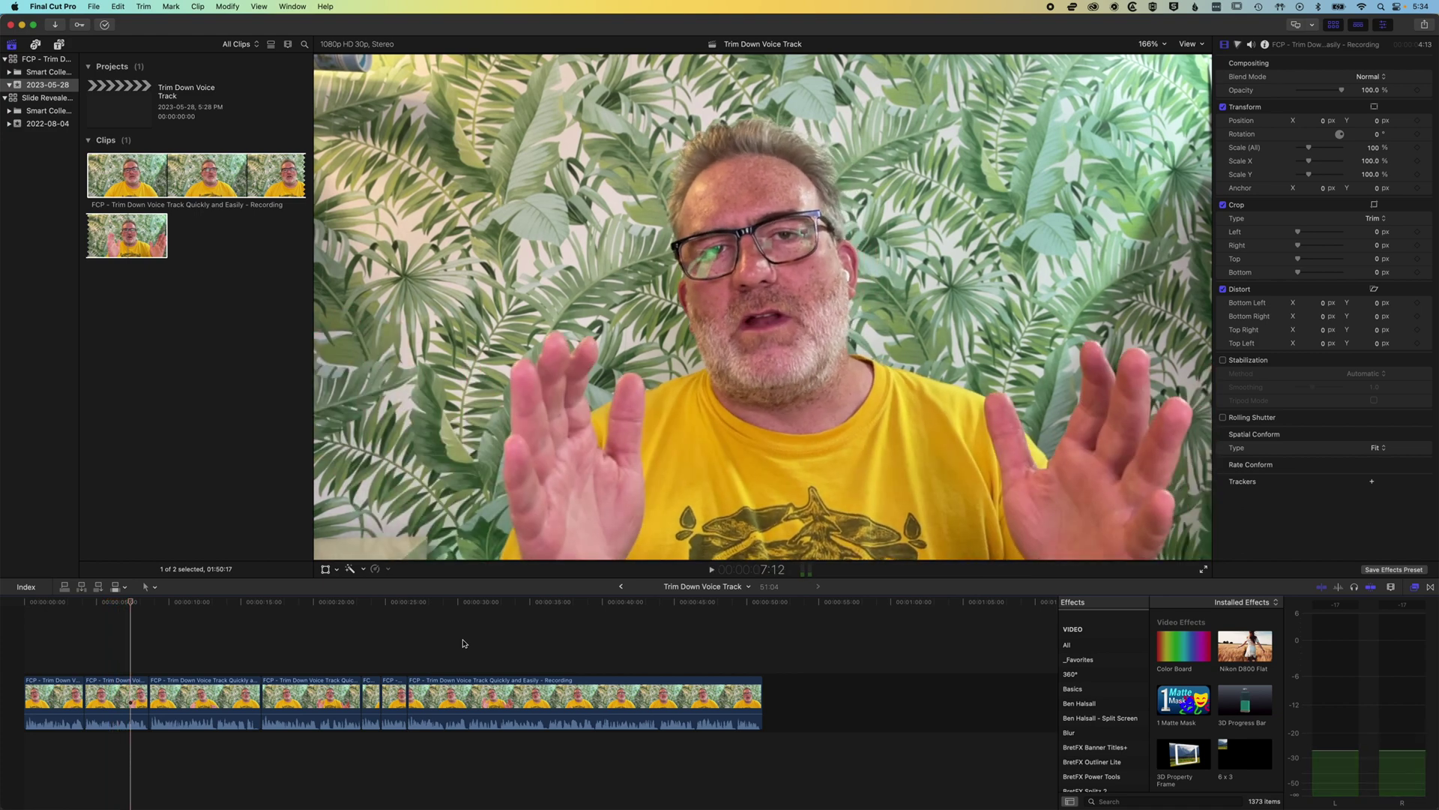